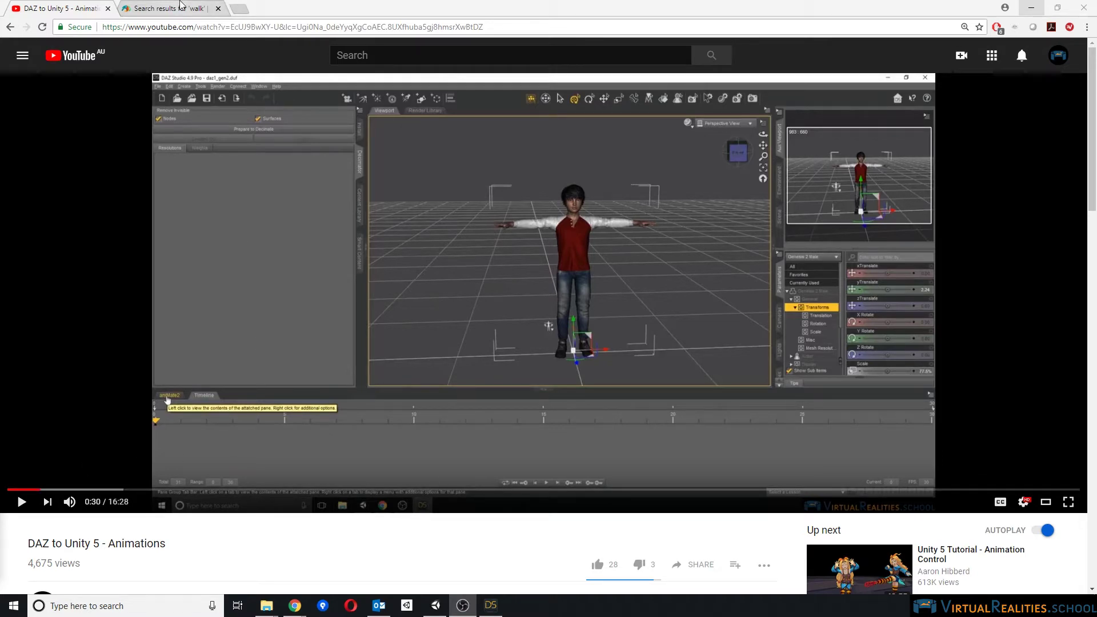
Step: Browse the walk animation products in the DAZ 3D store's search results for Genesis 8 Female options
click(170, 8)
scroll(238, 308, down, 2)
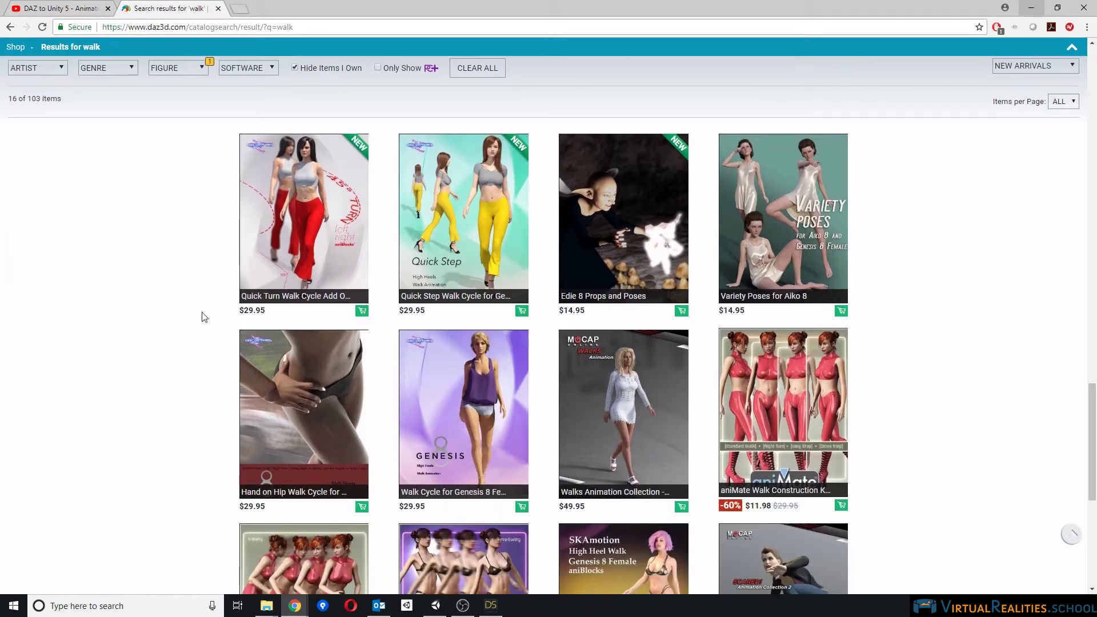
scroll(204, 318, up, 1)
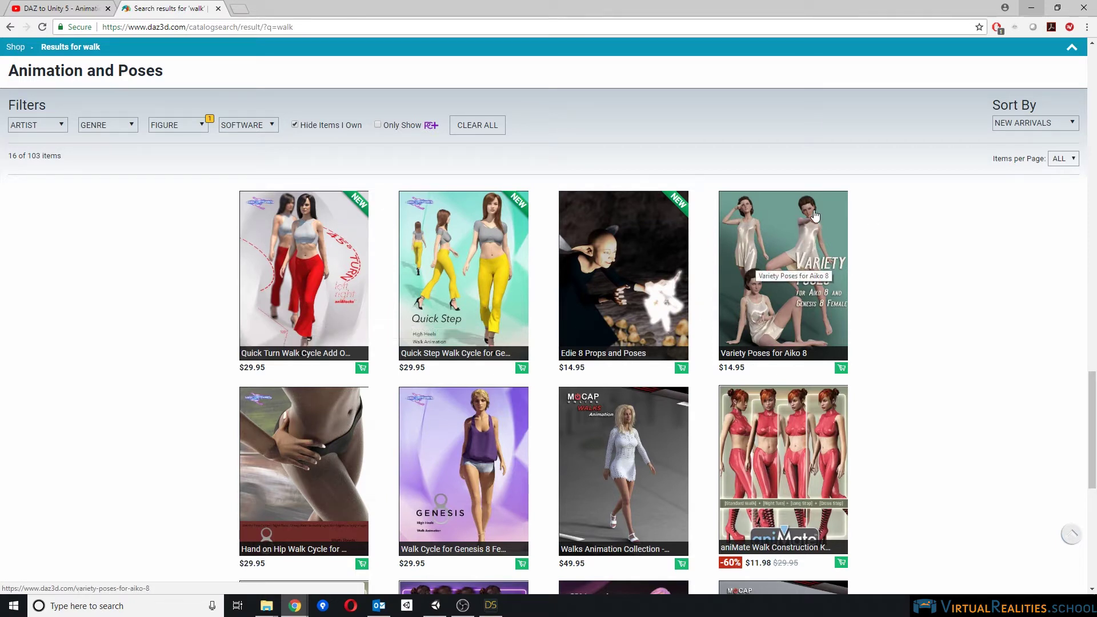
scroll(576, 364, down, 2)
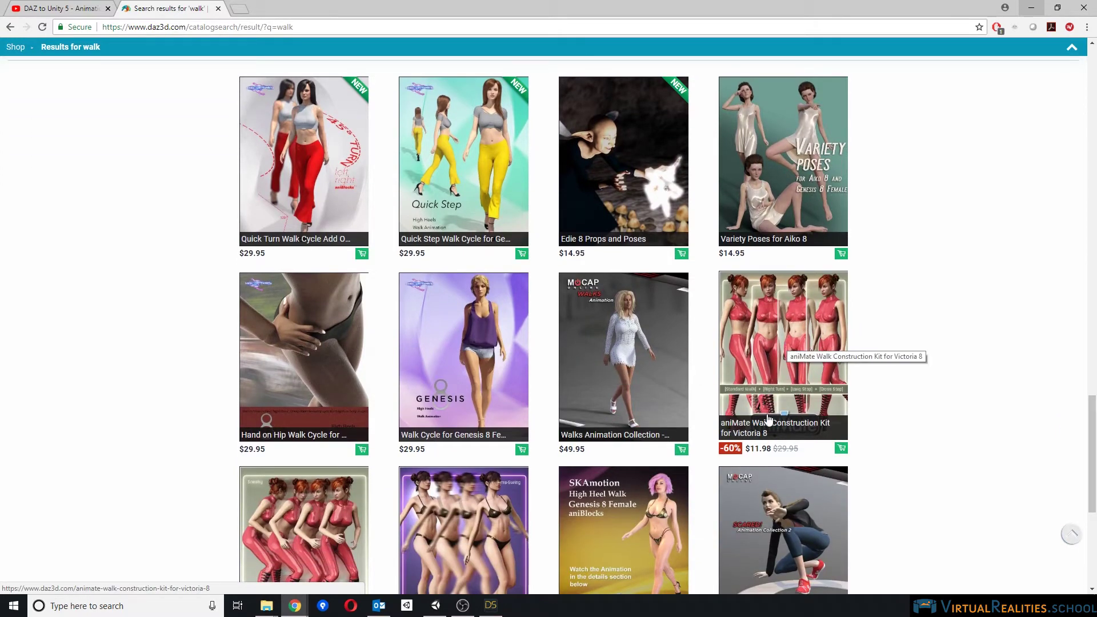
scroll(591, 377, down, 2)
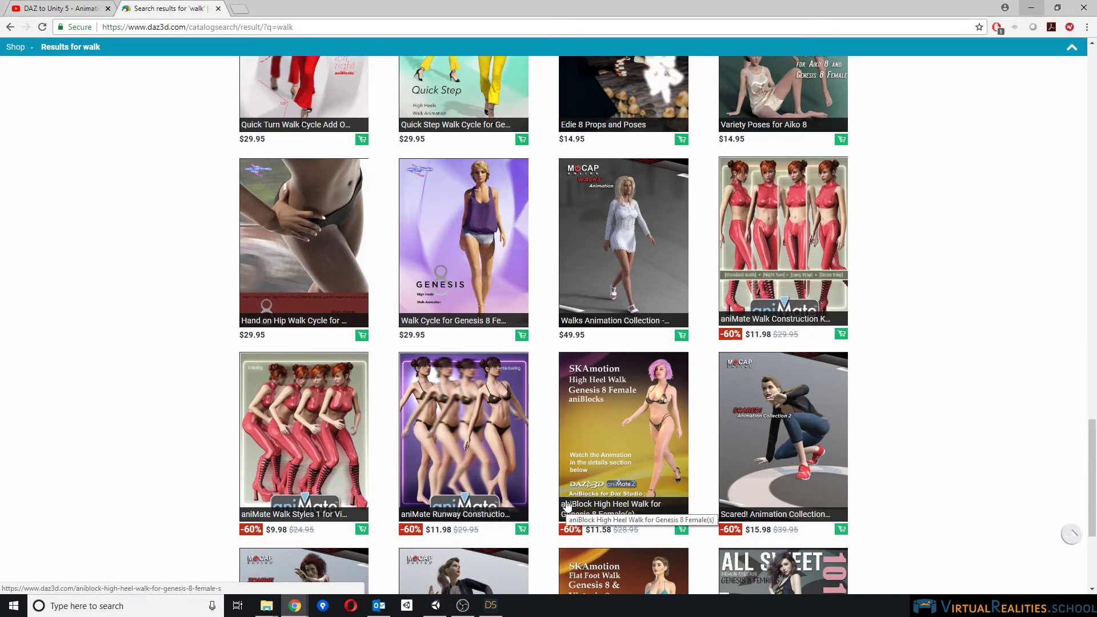
scroll(567, 508, up, 4)
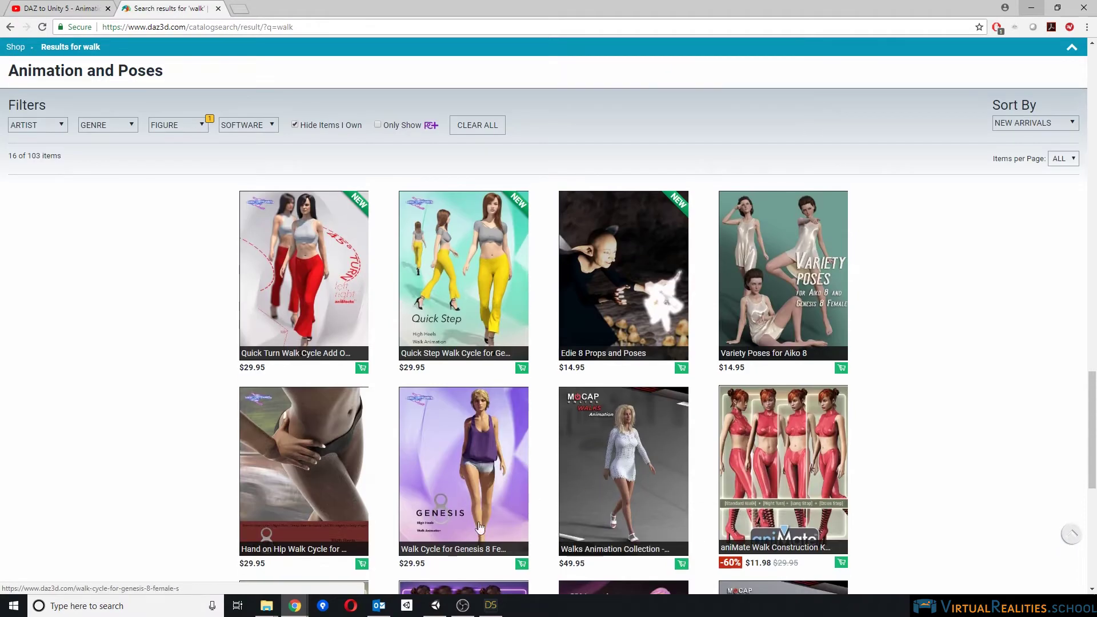
Step: Switch to DAZ Studio and inspect the start, forward and stop walk blocks on the Genesis 8 Female aniMate2 track
click(490, 607)
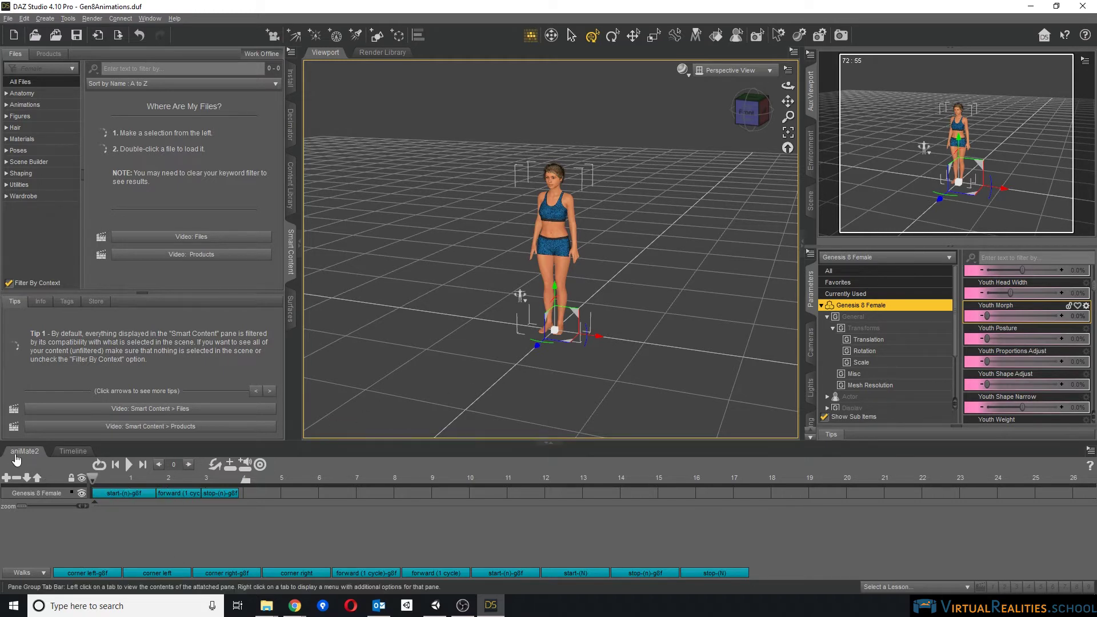
click(114, 495)
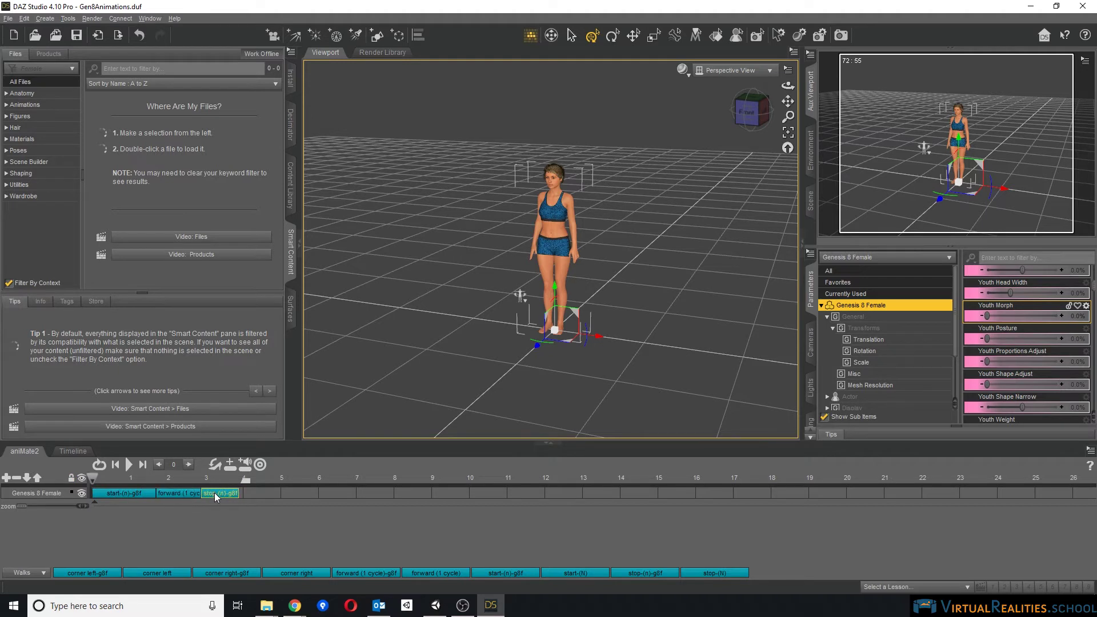
drag(93, 480, 191, 483)
click(124, 493)
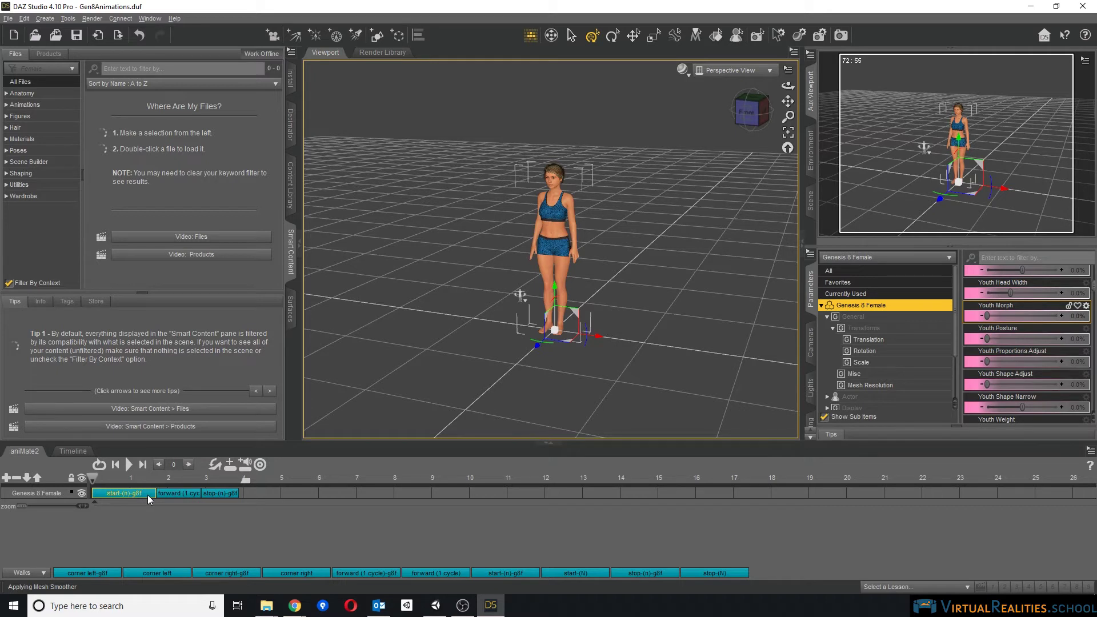
mouse_move(93, 481)
mouse_down()
mouse_move(262, 491)
mouse_move(240, 479)
mouse_move(92, 481)
mouse_up()
Step: Bake the aniMate2 walk blocks to studio keyframes and set the Timeline playhead to frame 0
right_click(211, 529)
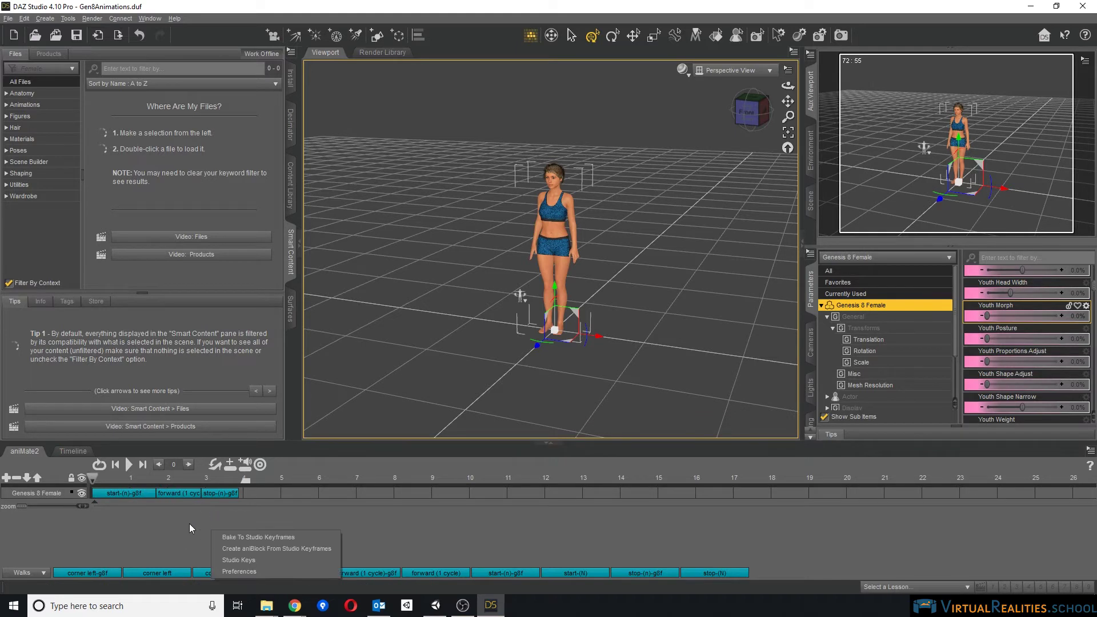
right_click(190, 524)
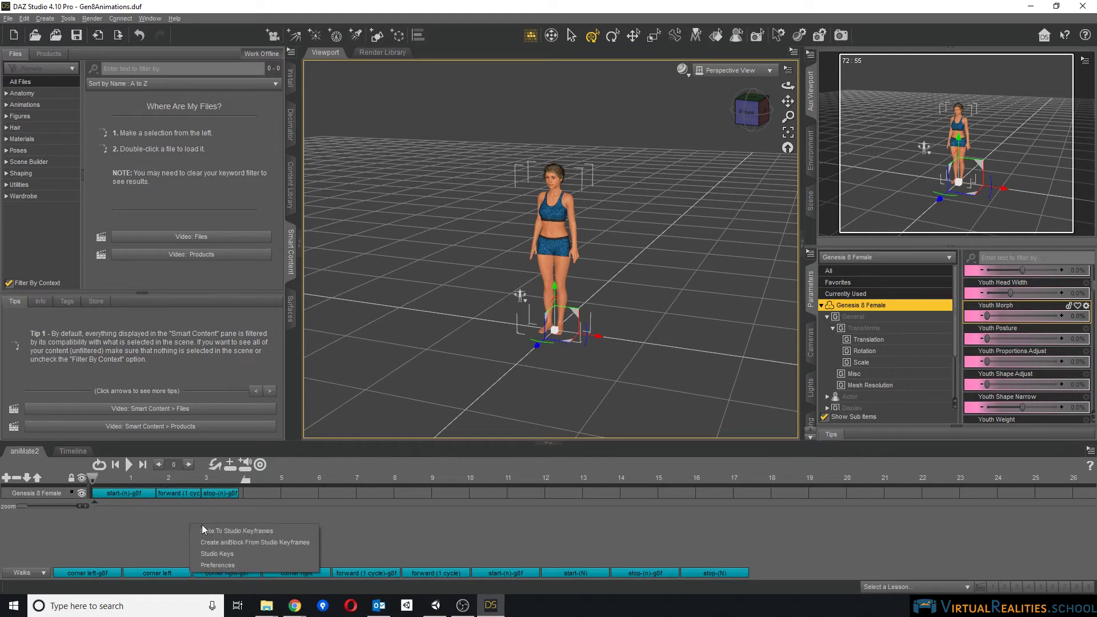
click(241, 531)
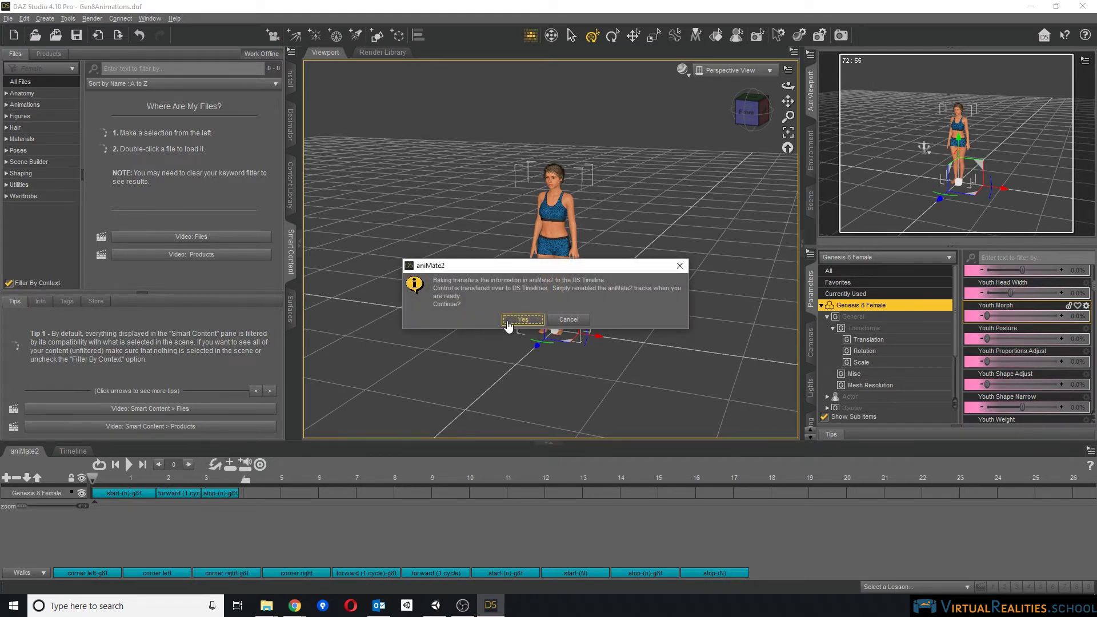
click(508, 324)
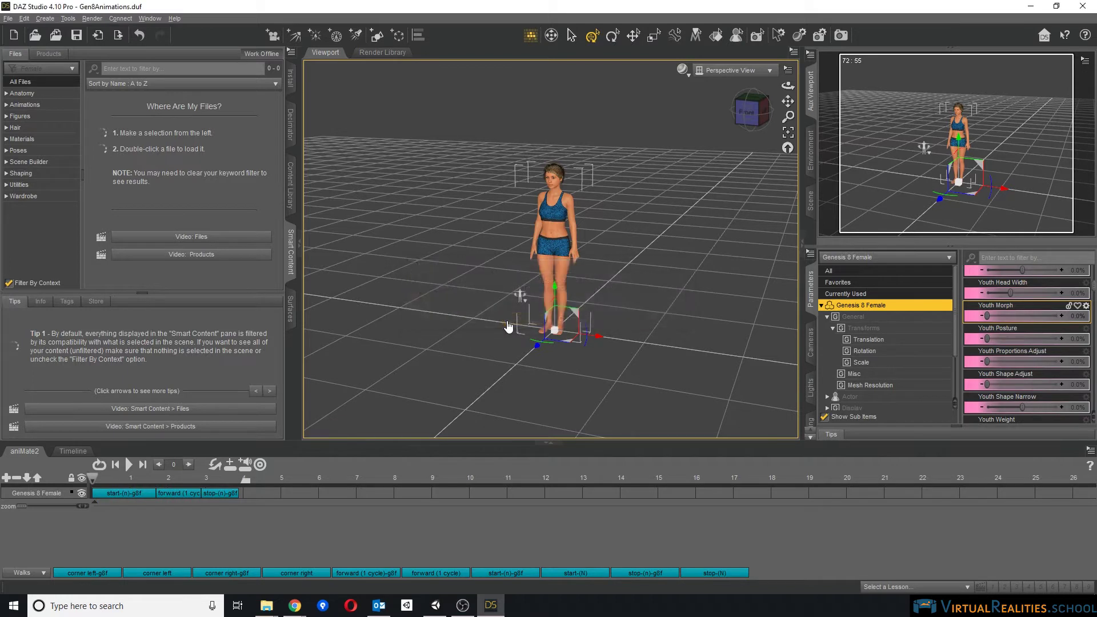
click(71, 452)
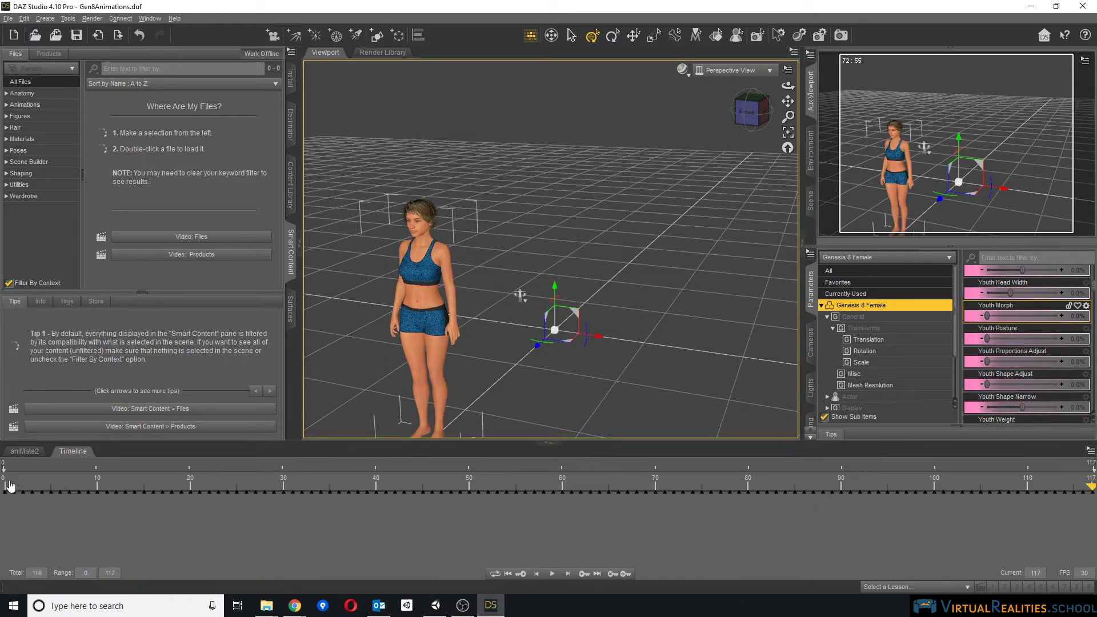
mouse_move(11, 484)
mouse_down()
mouse_move(1016, 473)
mouse_move(997, 484)
mouse_move(4, 489)
mouse_up()
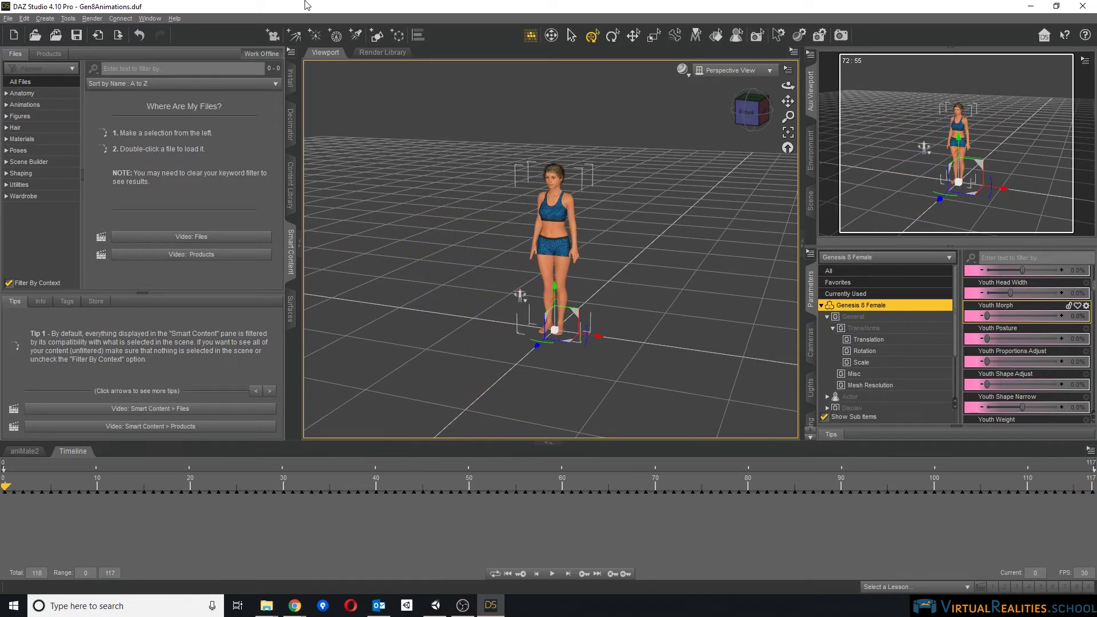
Step: Start an Autodesk FBX export named daz_gen8_animations_morphs.fbx in the Animations folder
scroll(1029, 343, up, 20)
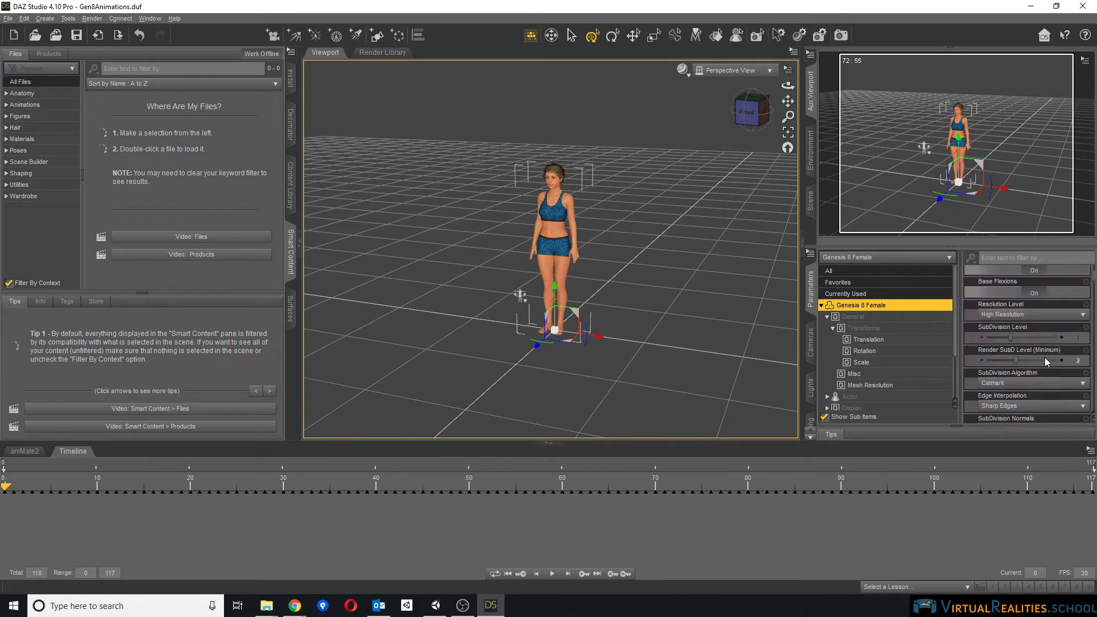
scroll(1044, 353, down, 20)
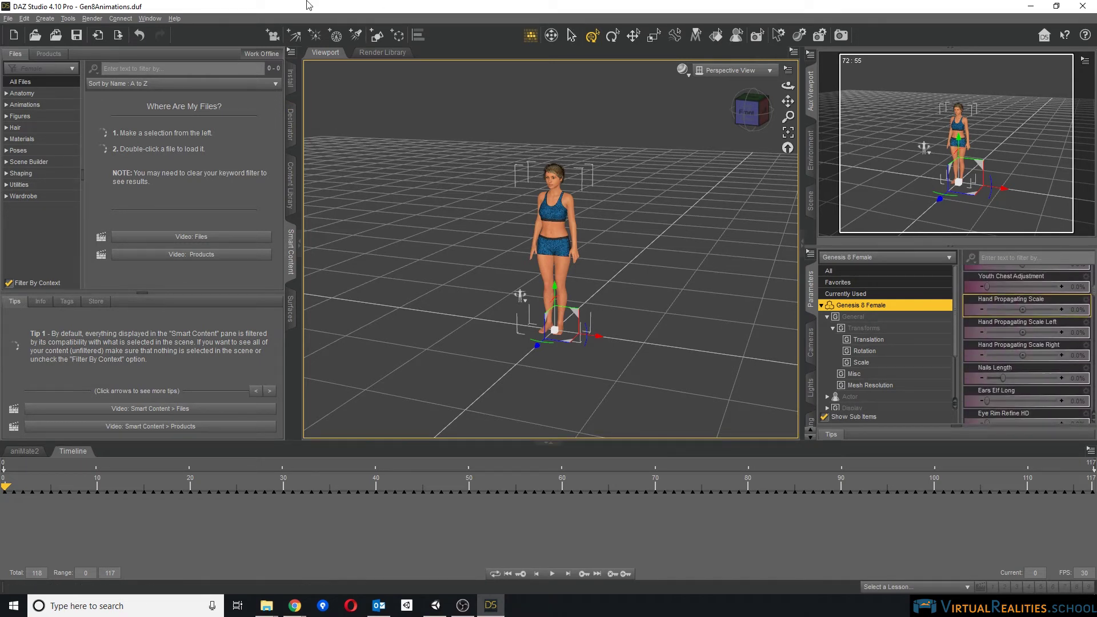
click(8, 18)
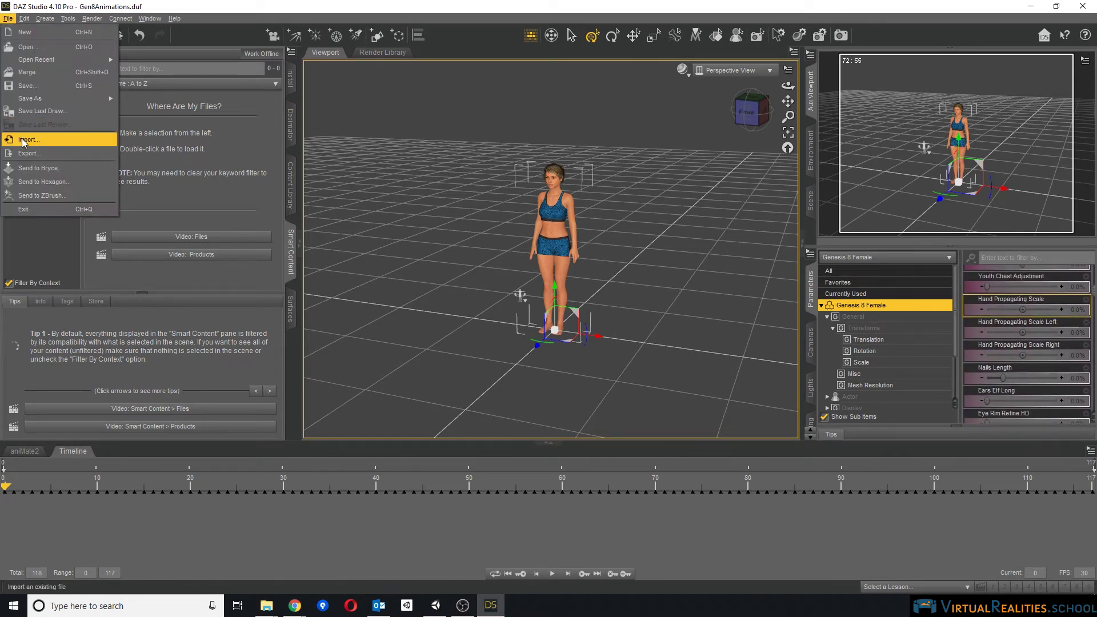
click(32, 153)
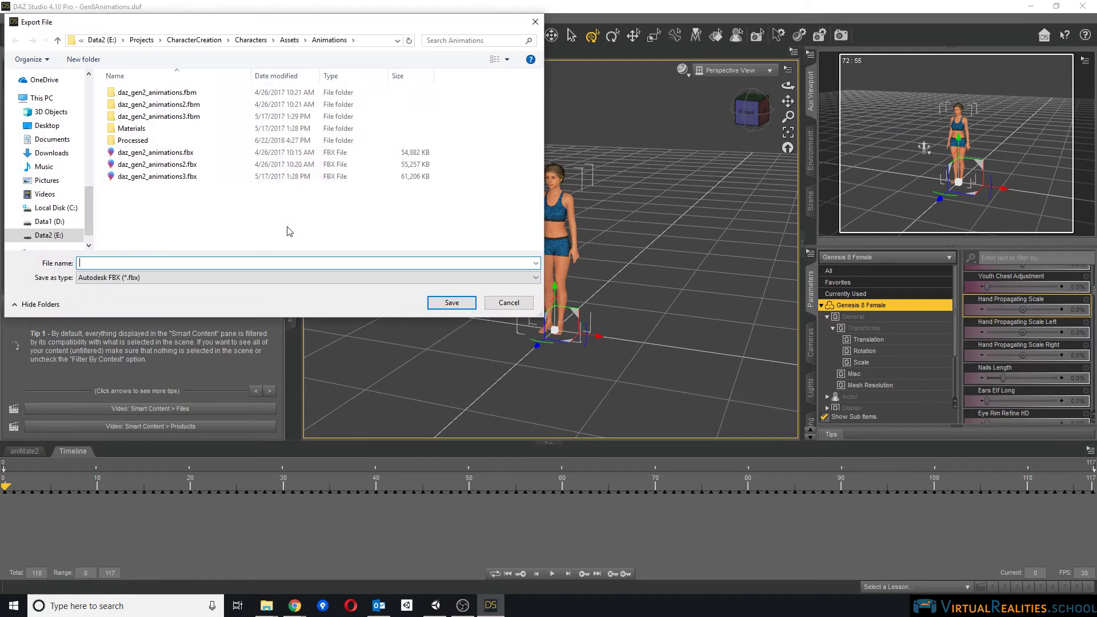
click(166, 179)
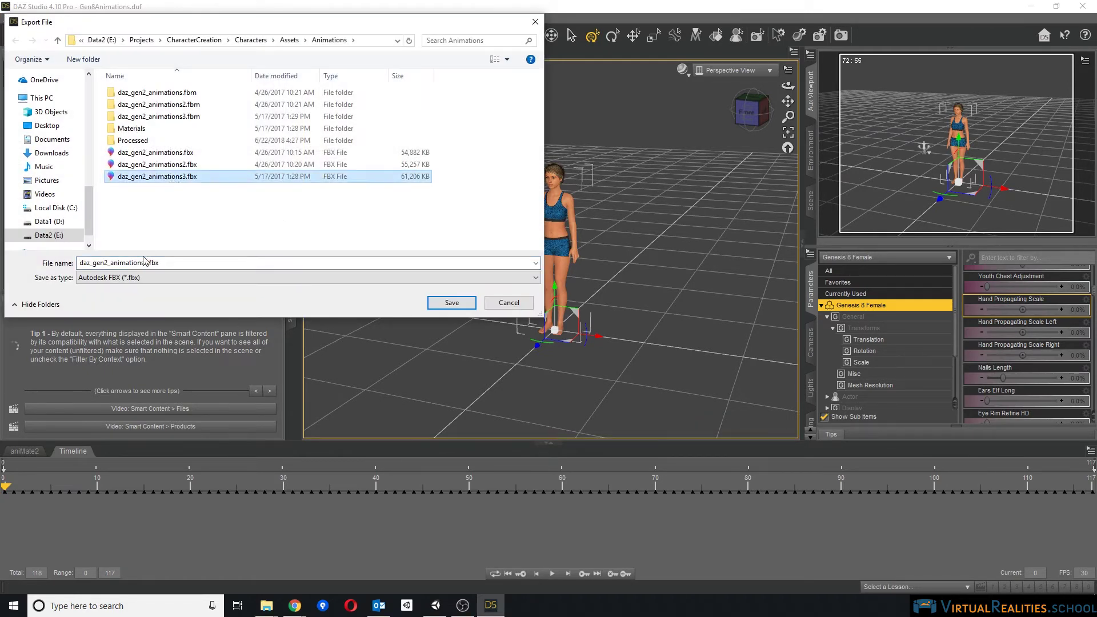
click(106, 263)
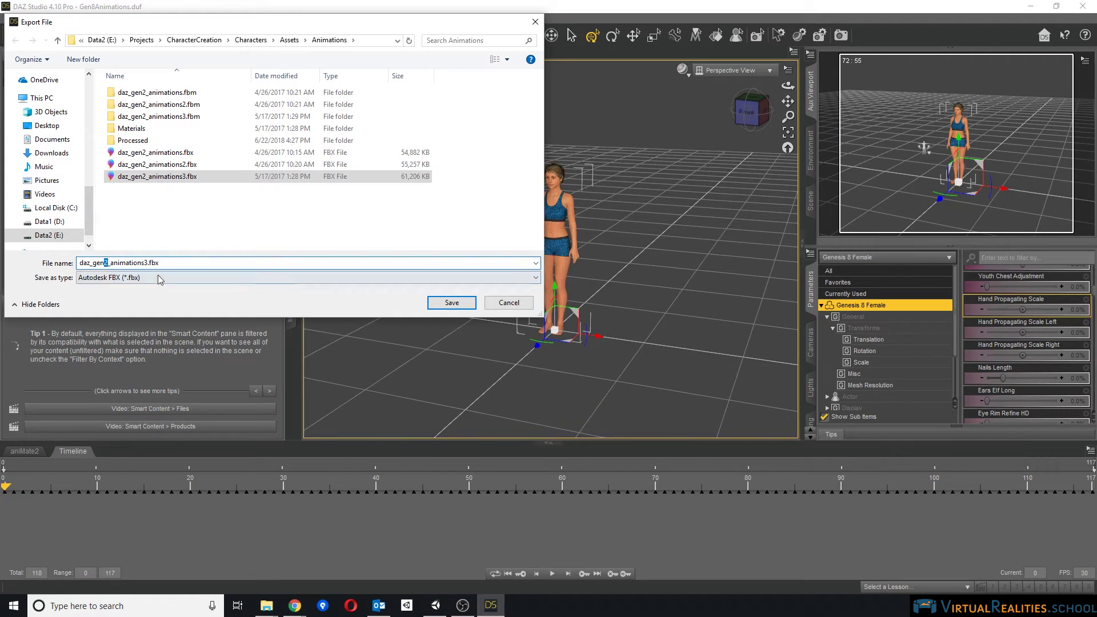
key(Delete)
text(8)
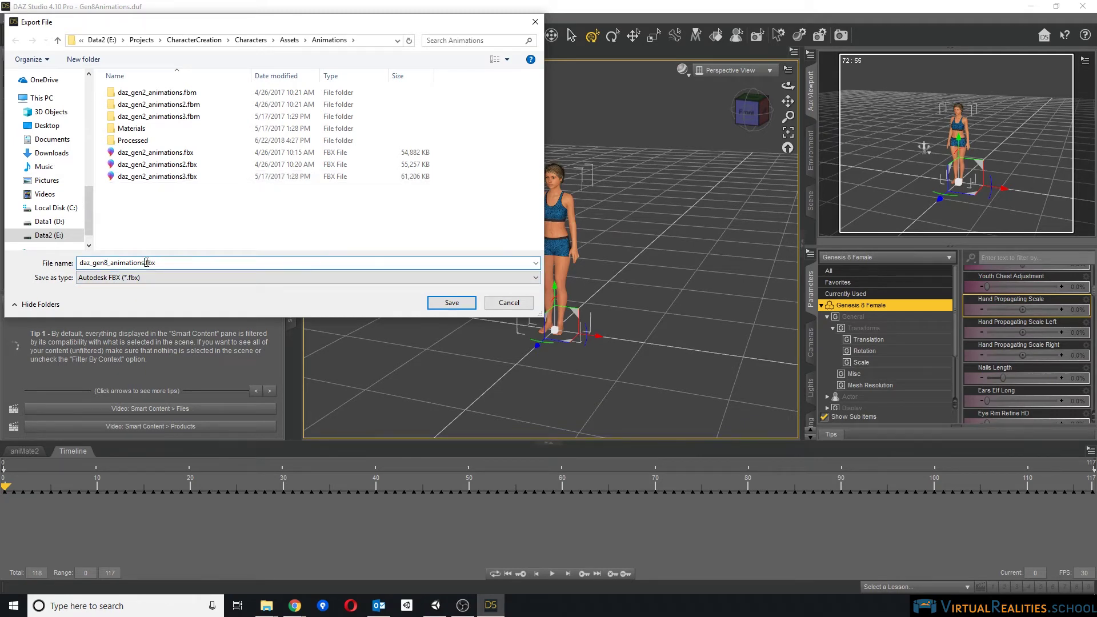
text(_morphs)
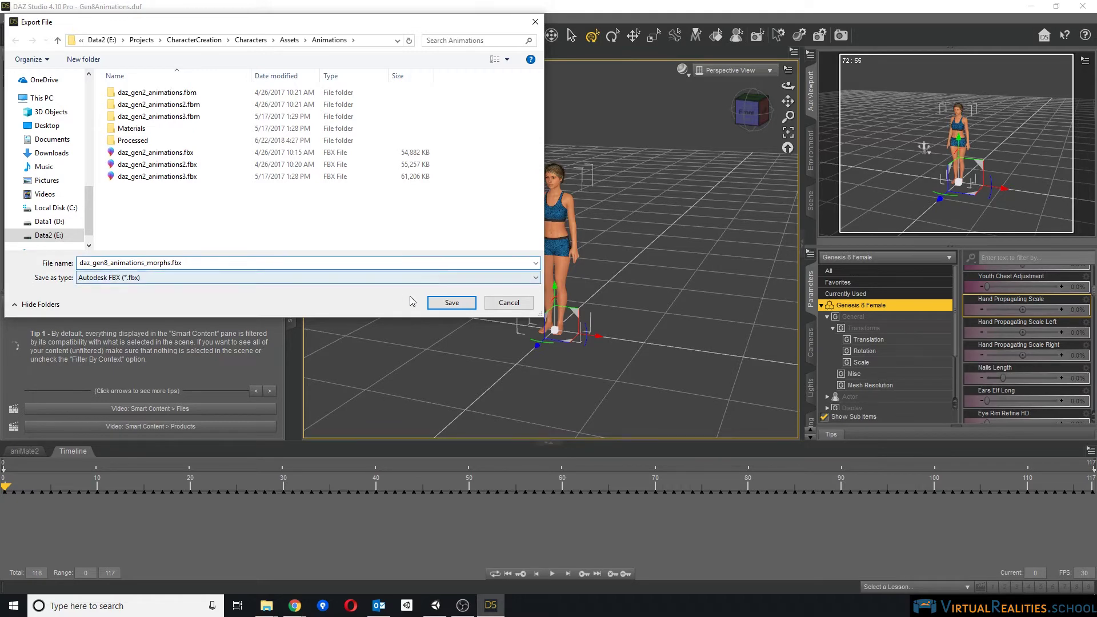
click(436, 303)
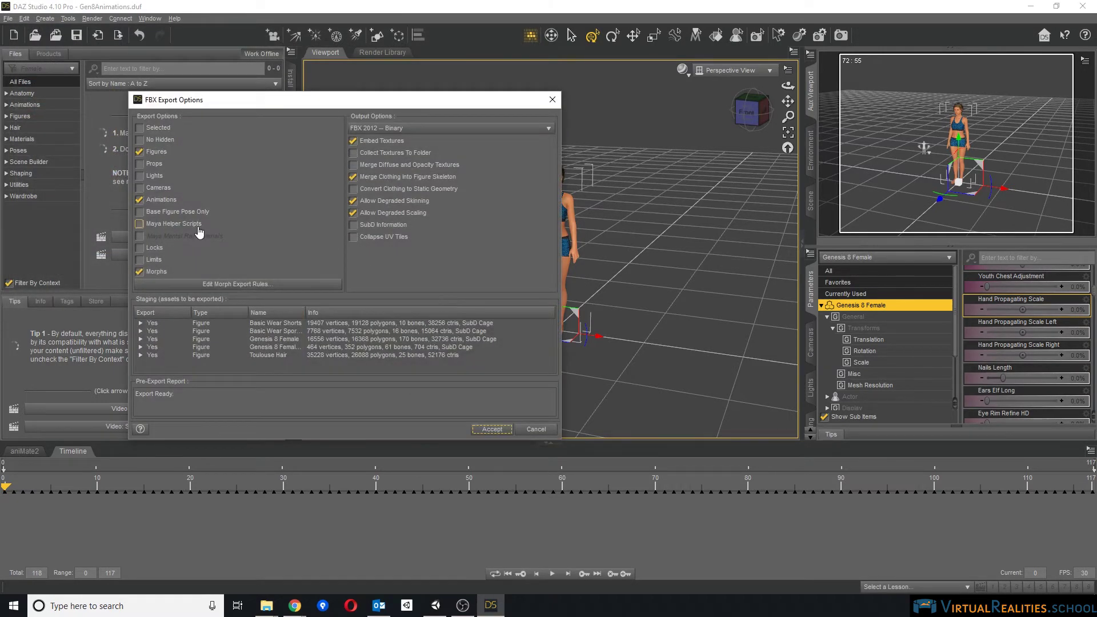
Step: Set the FBX output format to FBX 2014 -- Binary
click(403, 128)
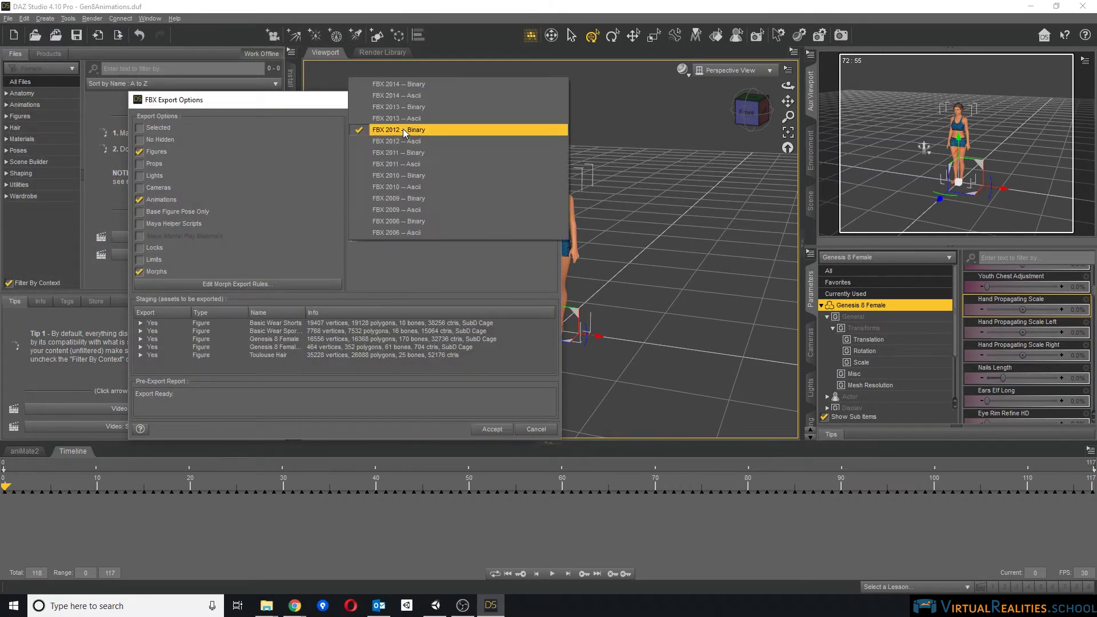
click(403, 84)
click(371, 215)
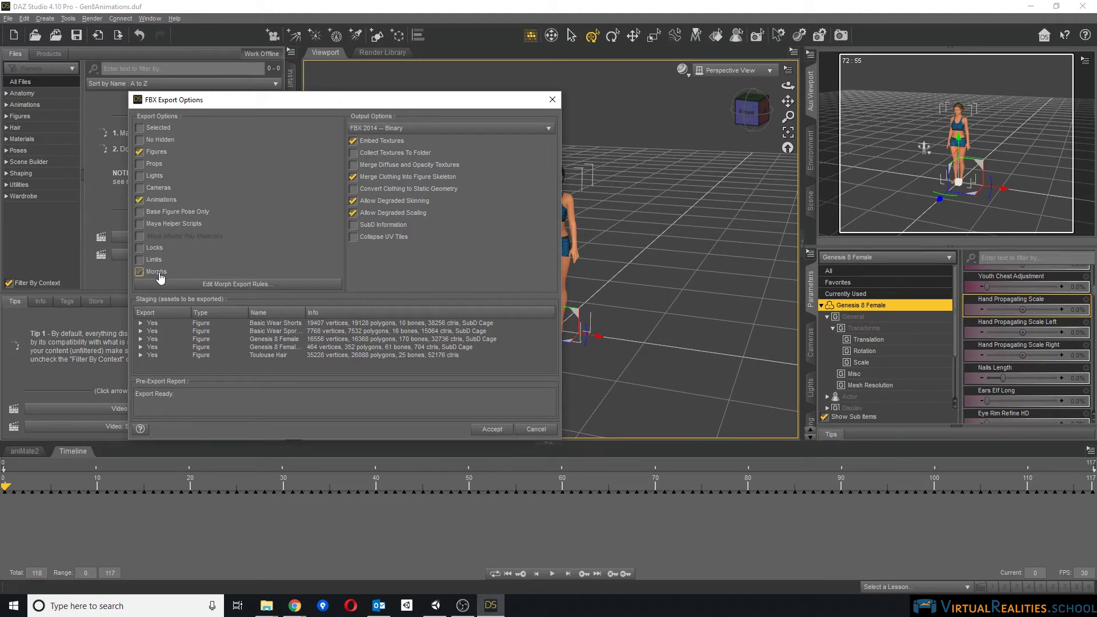
Step: Review the full list of morph export rules for the FBX export and accept it as is
click(139, 272)
click(209, 284)
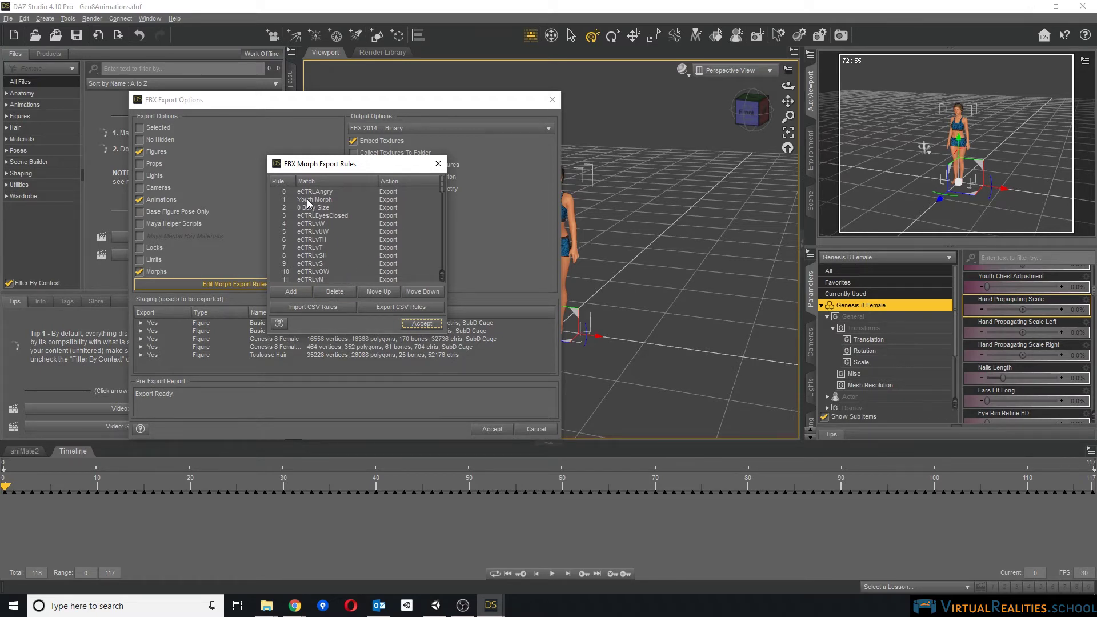
scroll(313, 233, down, 16)
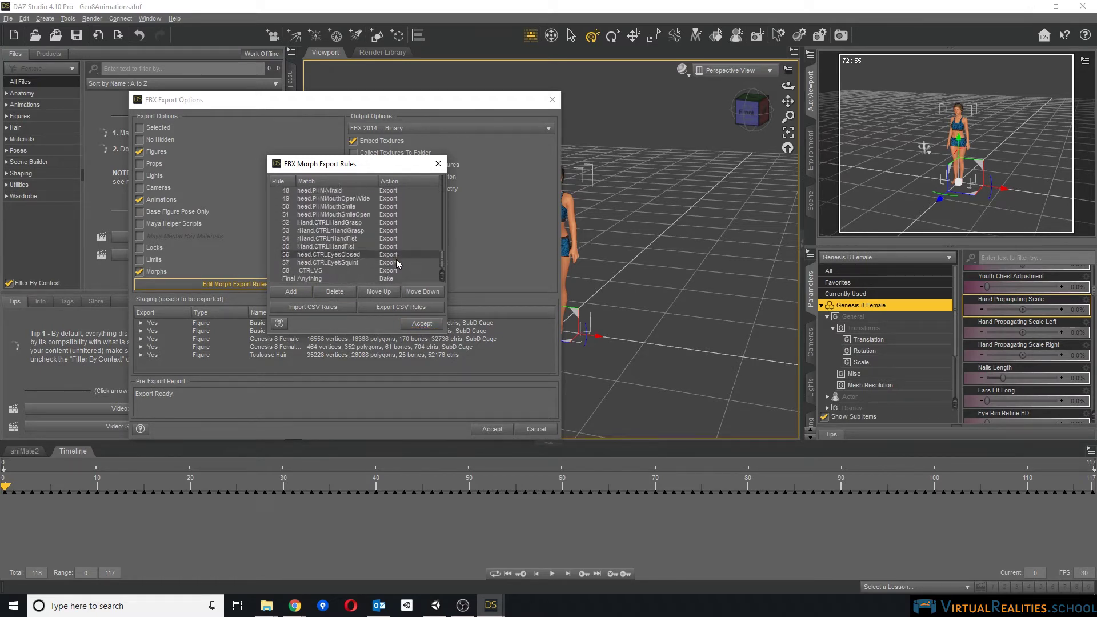
scroll(398, 264, up, 16)
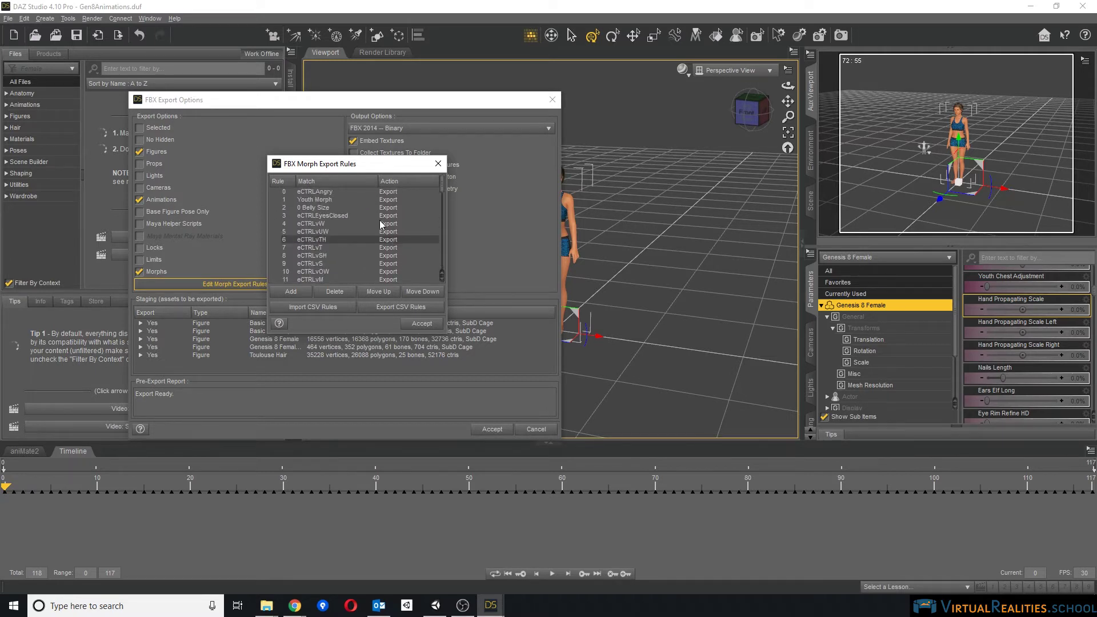
click(422, 325)
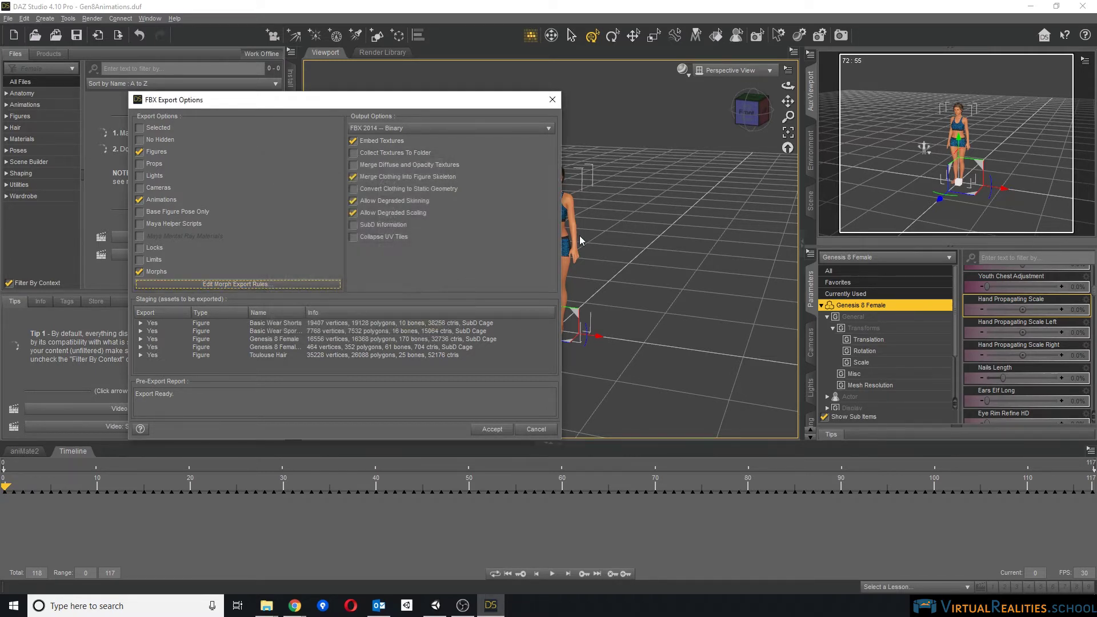
Step: Run the FBX export with Allow Degraded Skinning and Morphs enabled
click(367, 201)
click(367, 202)
click(377, 203)
click(146, 273)
click(491, 431)
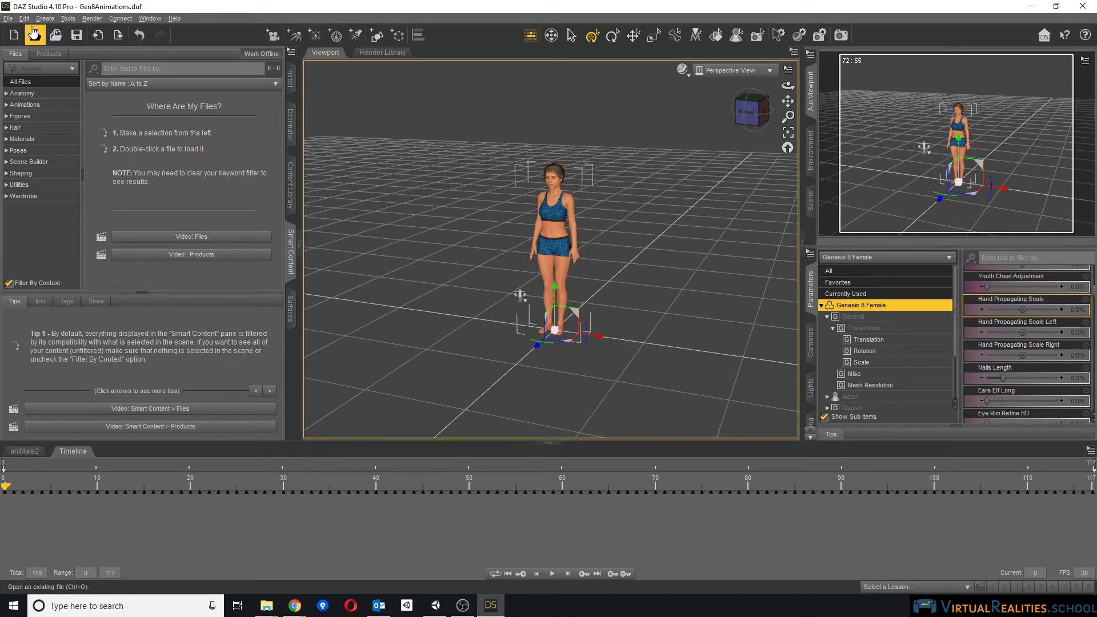
Step: Start an Autodesk FBX export named daz_gen8_animations_nomorphs.fbx in the Animations folder
click(8, 18)
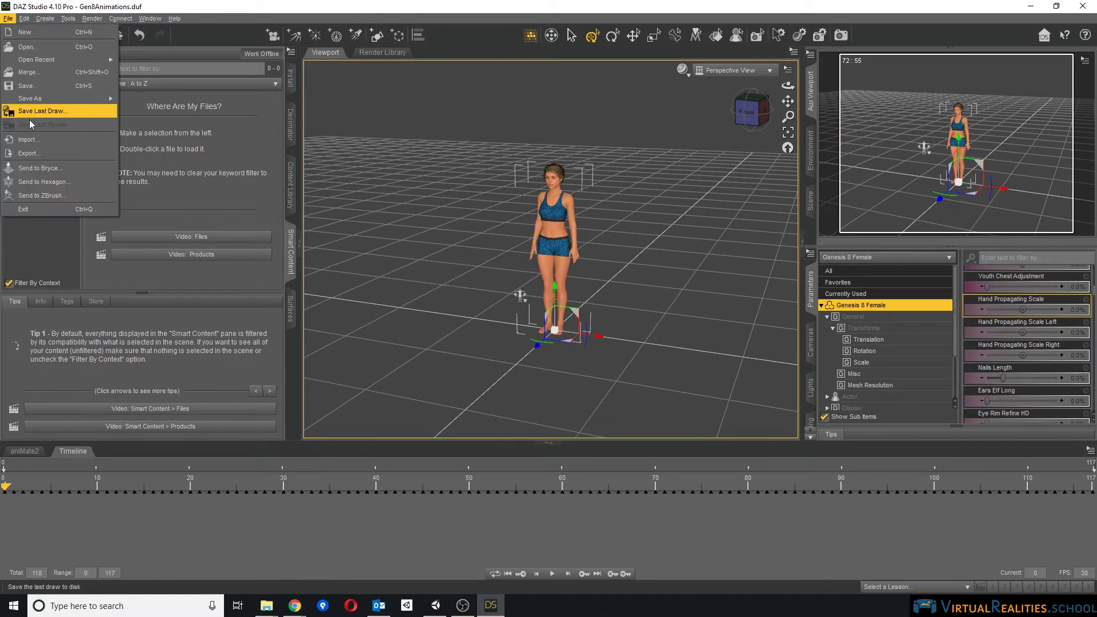
click(27, 153)
click(195, 188)
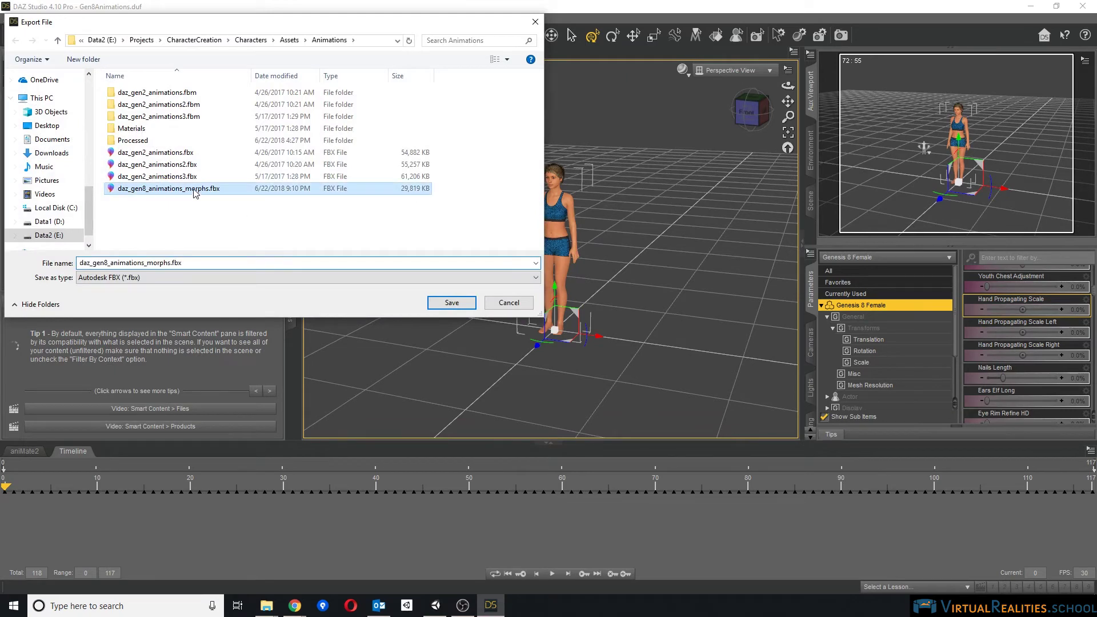
click(148, 263)
text(no)
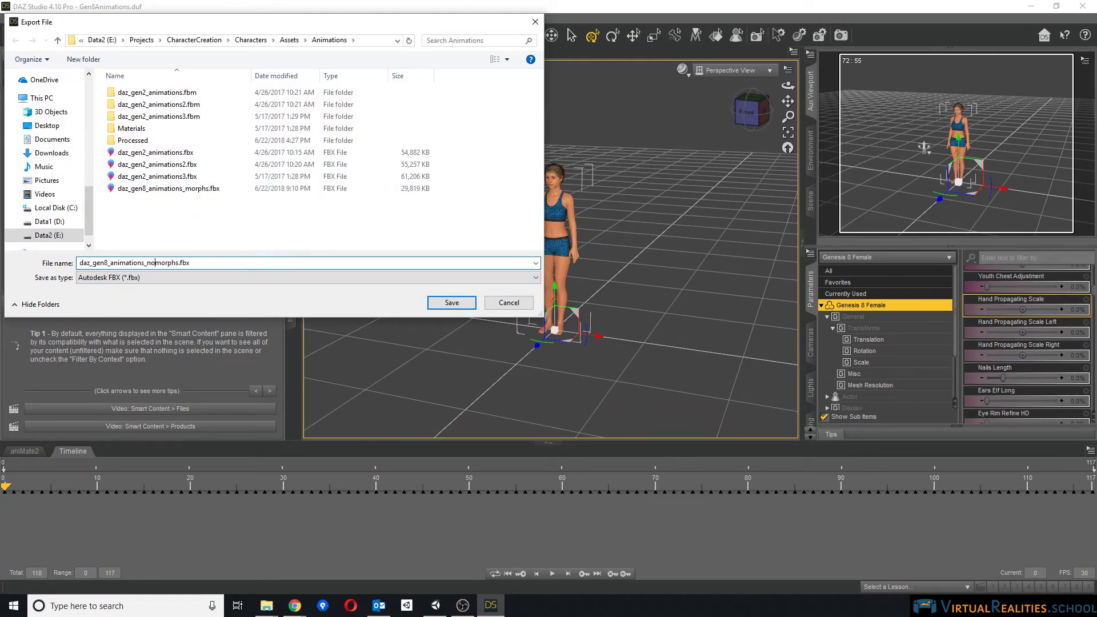
click(449, 303)
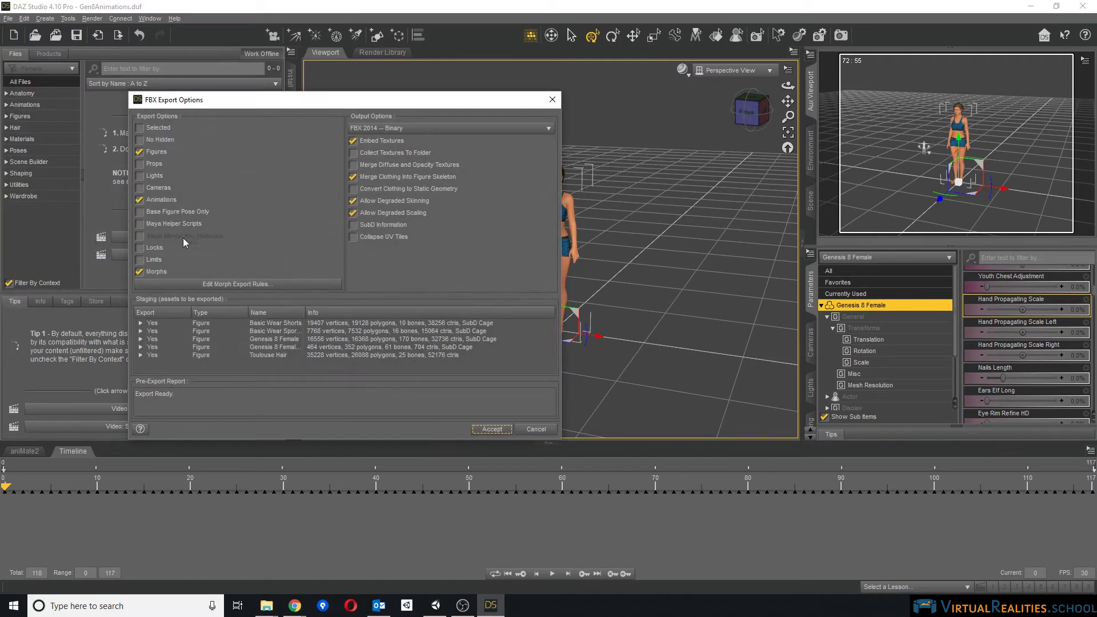
Step: Exclude Morphs from the FBX export options and run the export
click(140, 273)
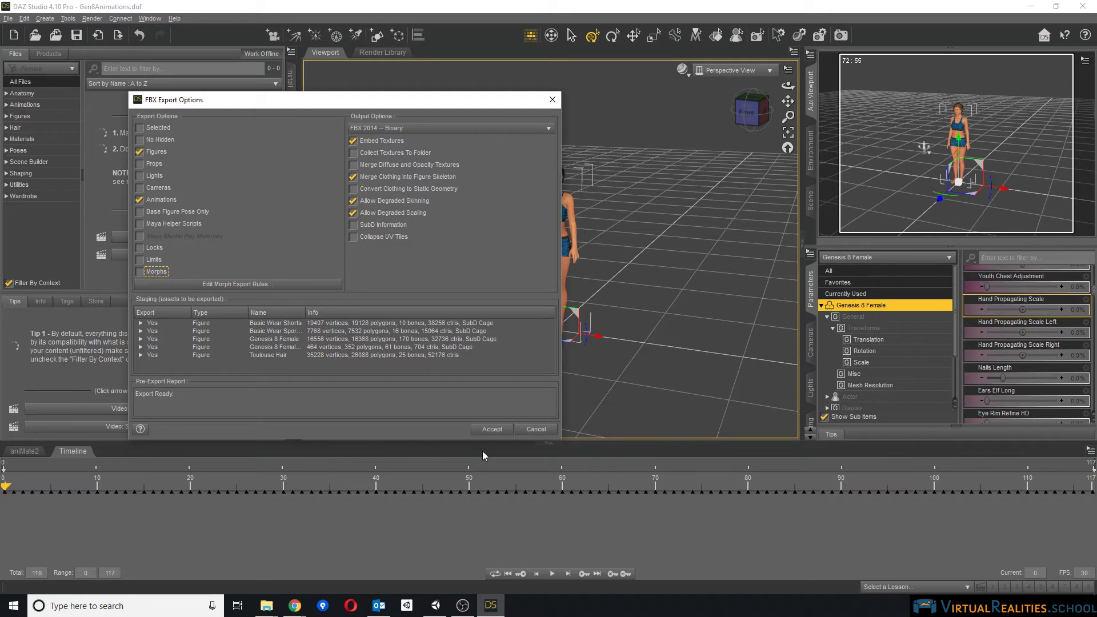
click(494, 430)
click(492, 430)
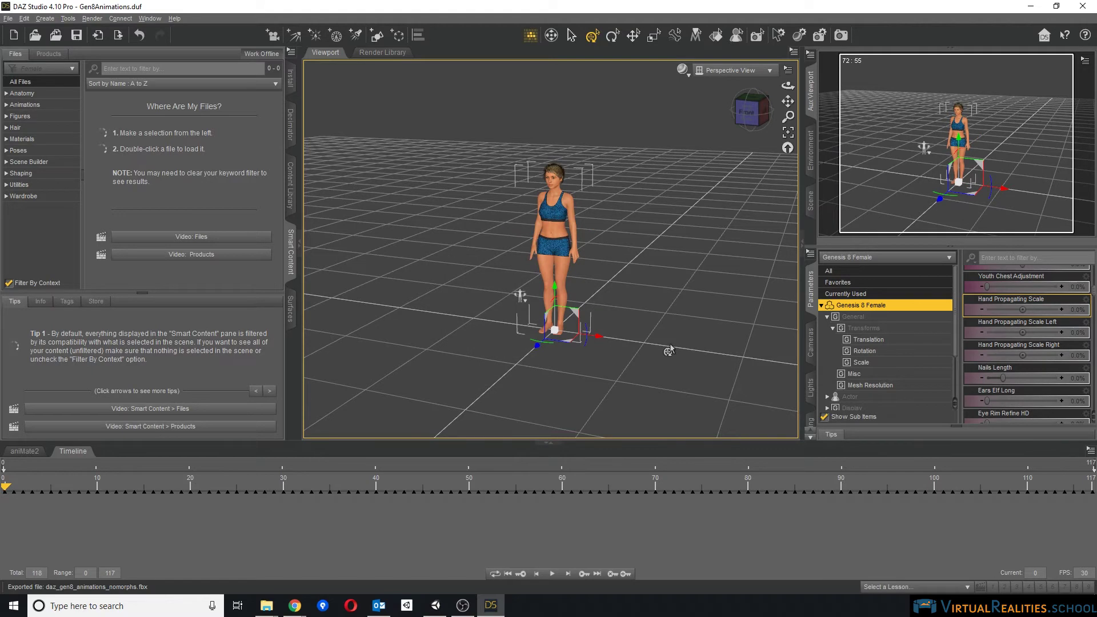
Step: Switch to Unity and set the rig animation type of the daz_gen8_animations_morphs model to Humanoid, applying the change
click(434, 610)
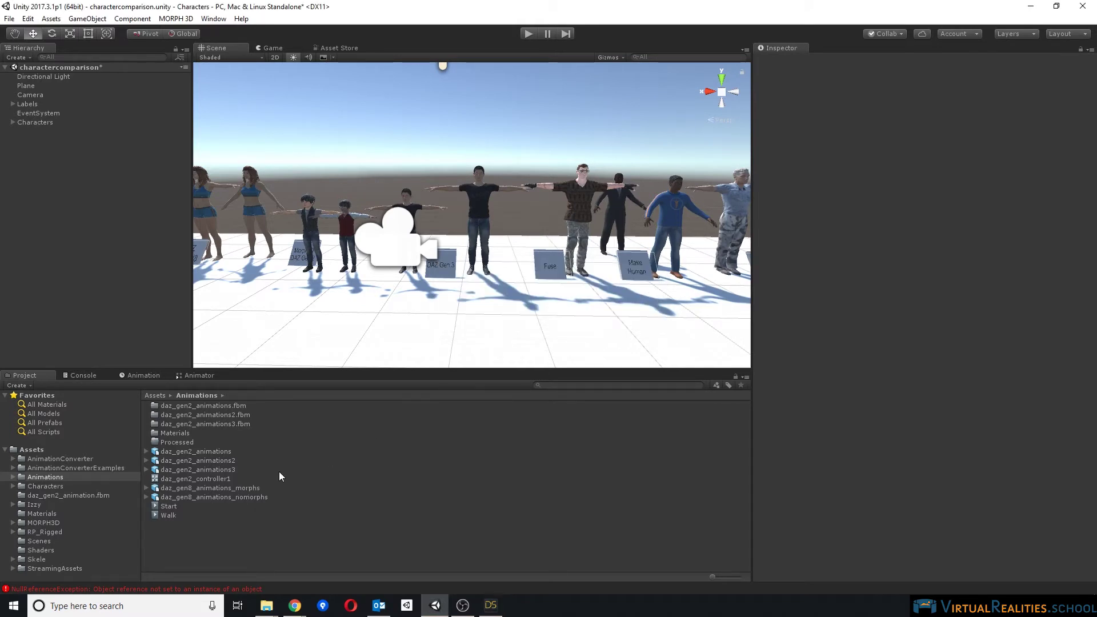
click(209, 489)
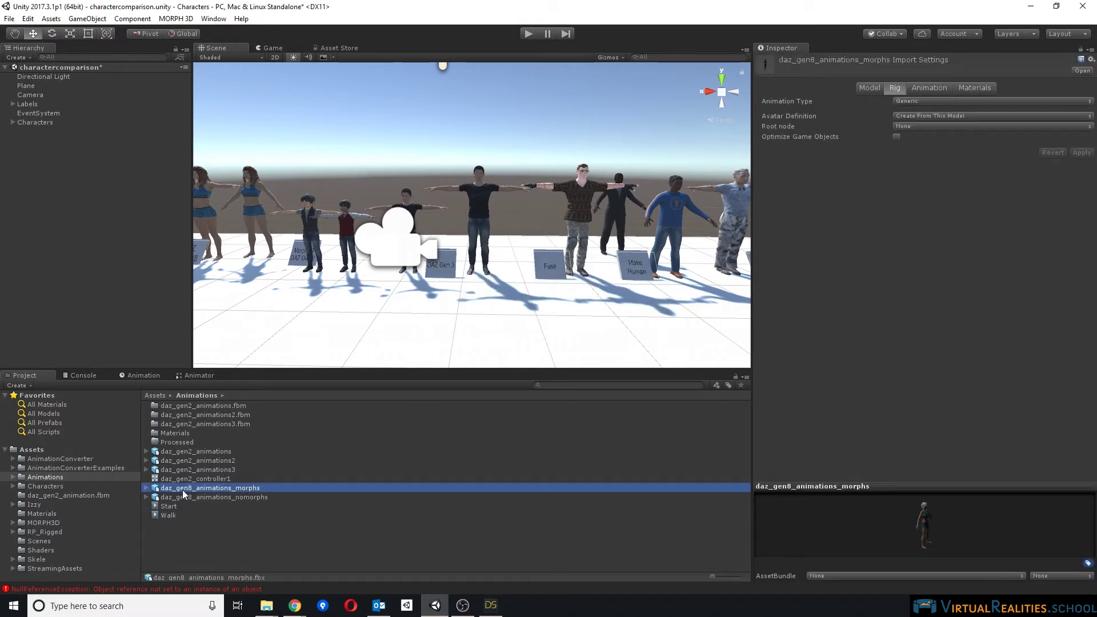
click(917, 102)
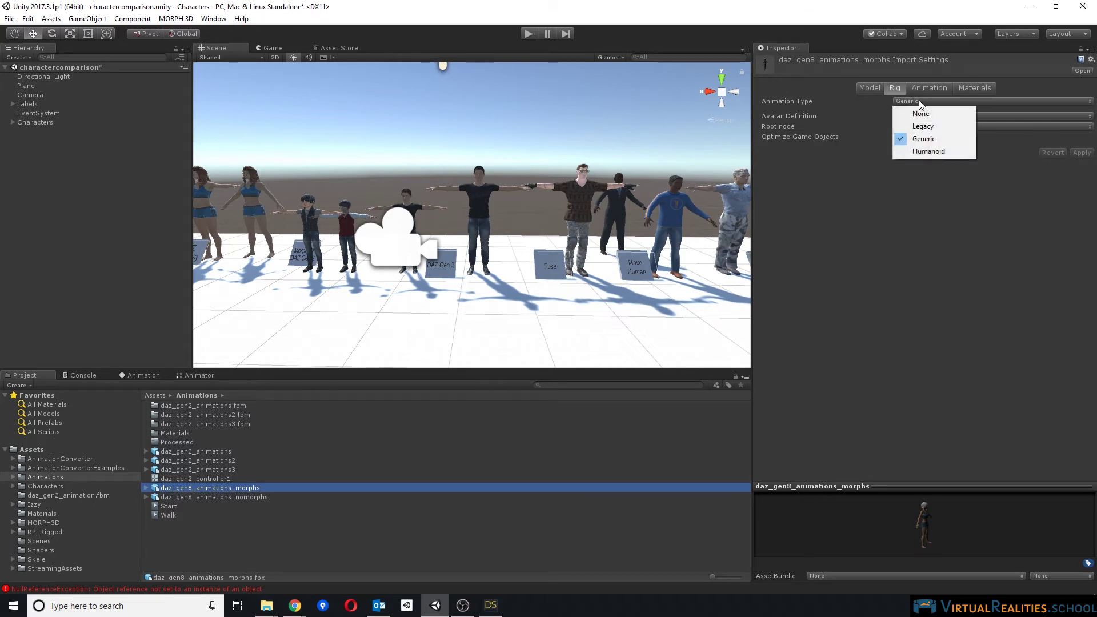
click(924, 152)
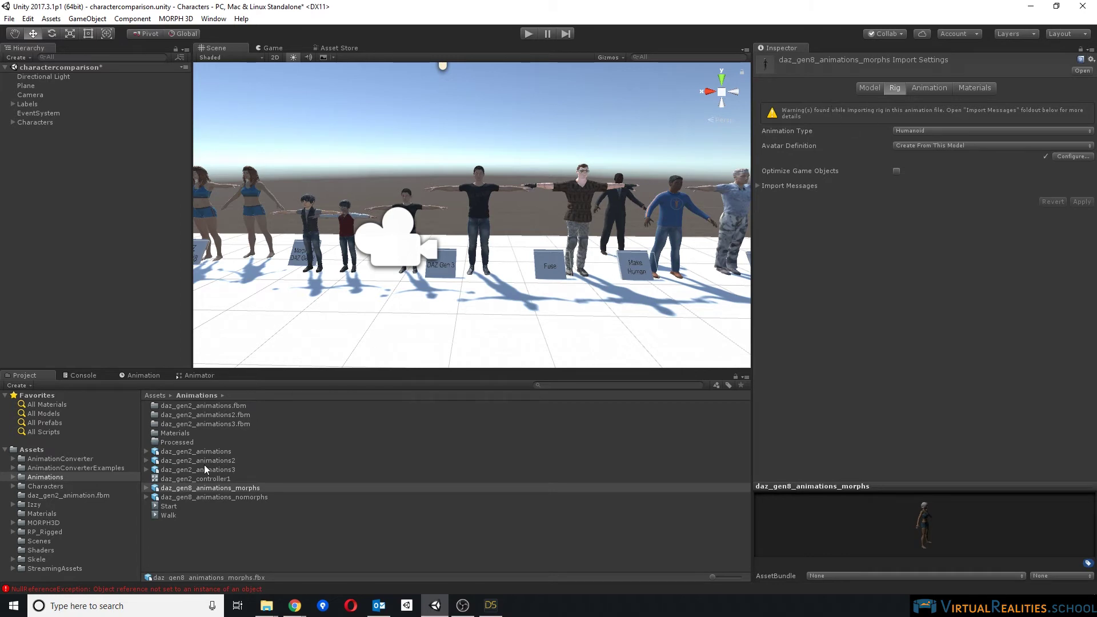
Step: Set the rig animation type of the daz_gen8_animations_nomorphs model to Humanoid and apply it
click(197, 497)
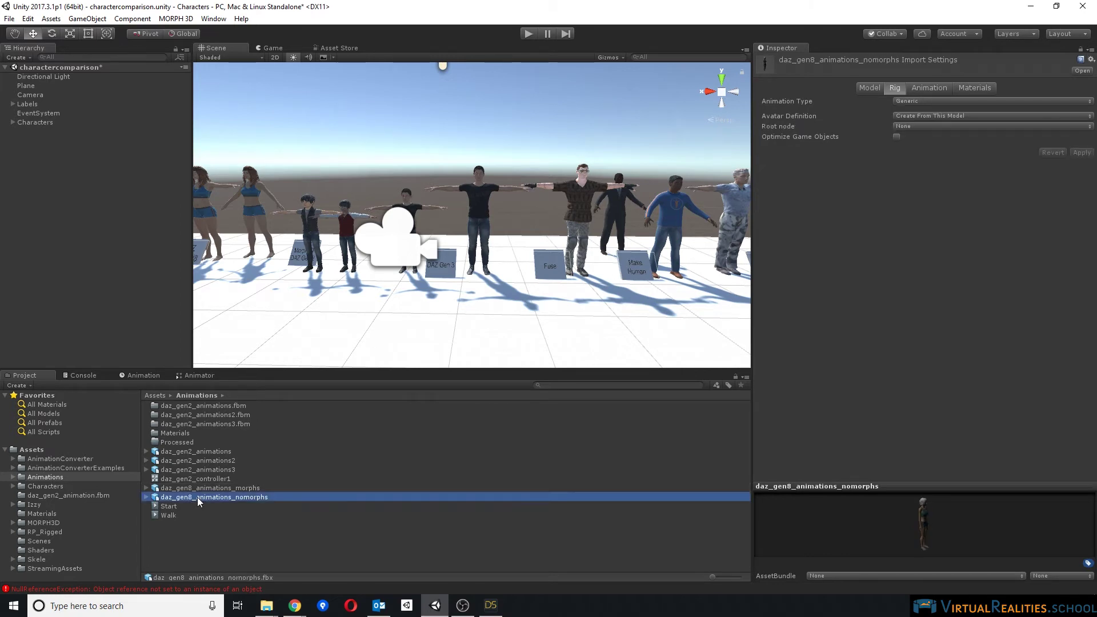
click(944, 104)
click(945, 152)
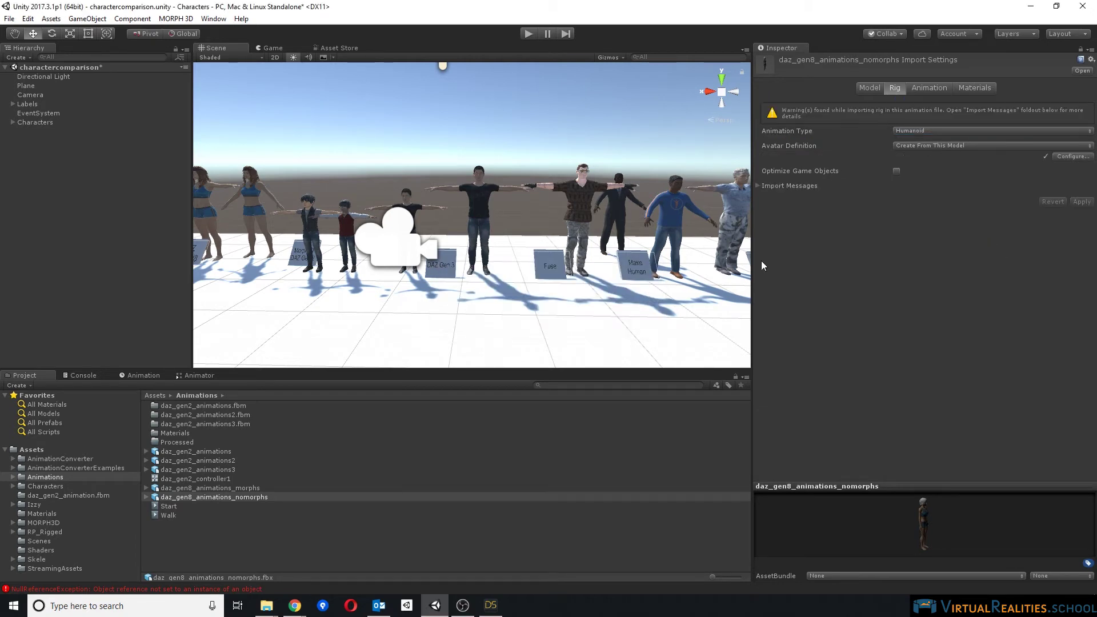
Step: Create an Animator Controller named Gen8_Morphs in the Animations folder
click(174, 527)
right_click(164, 535)
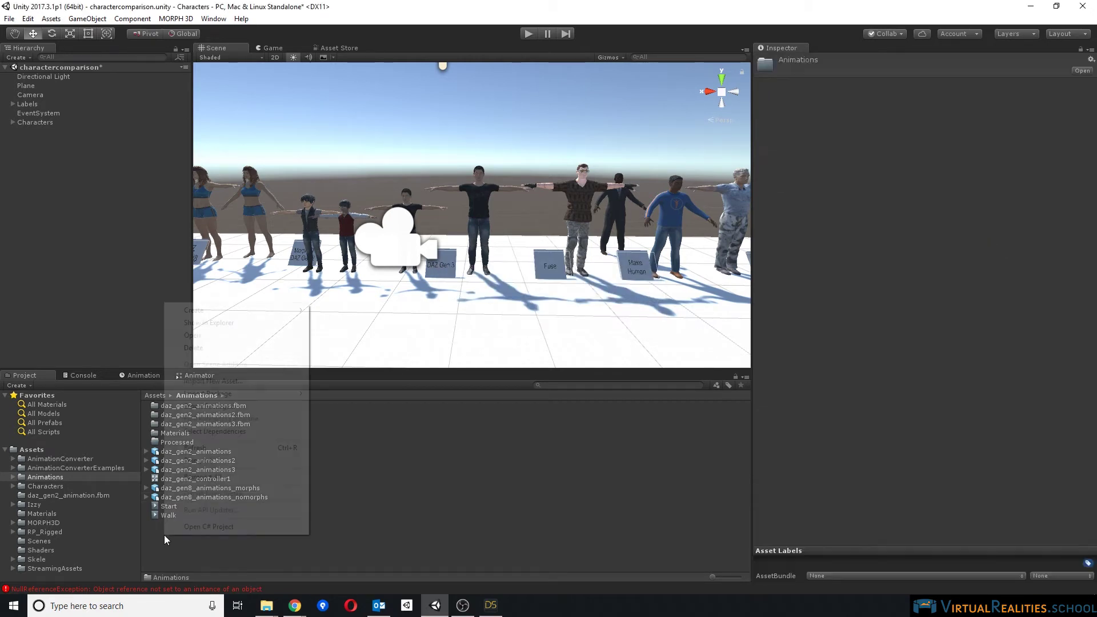
mouse_move(286, 310)
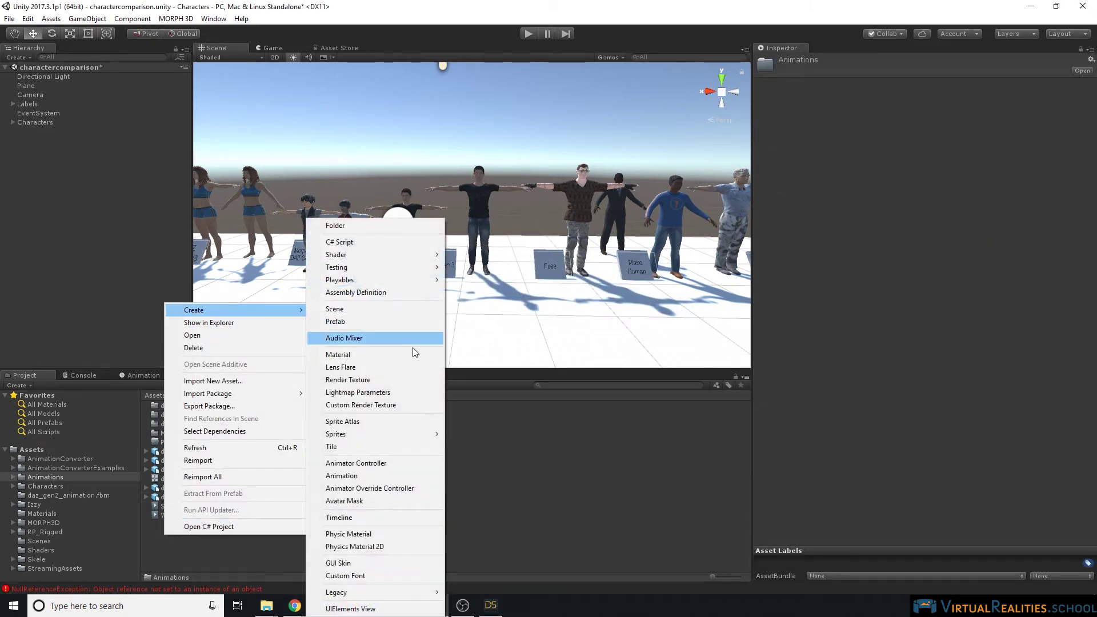
click(384, 463)
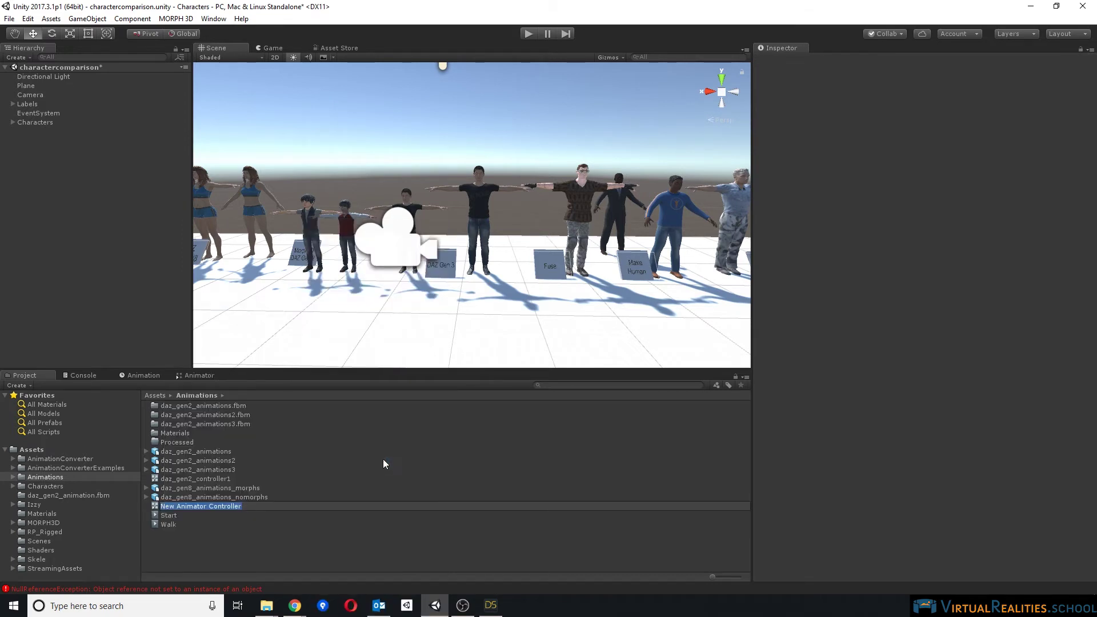
text(Gen8_Morp)
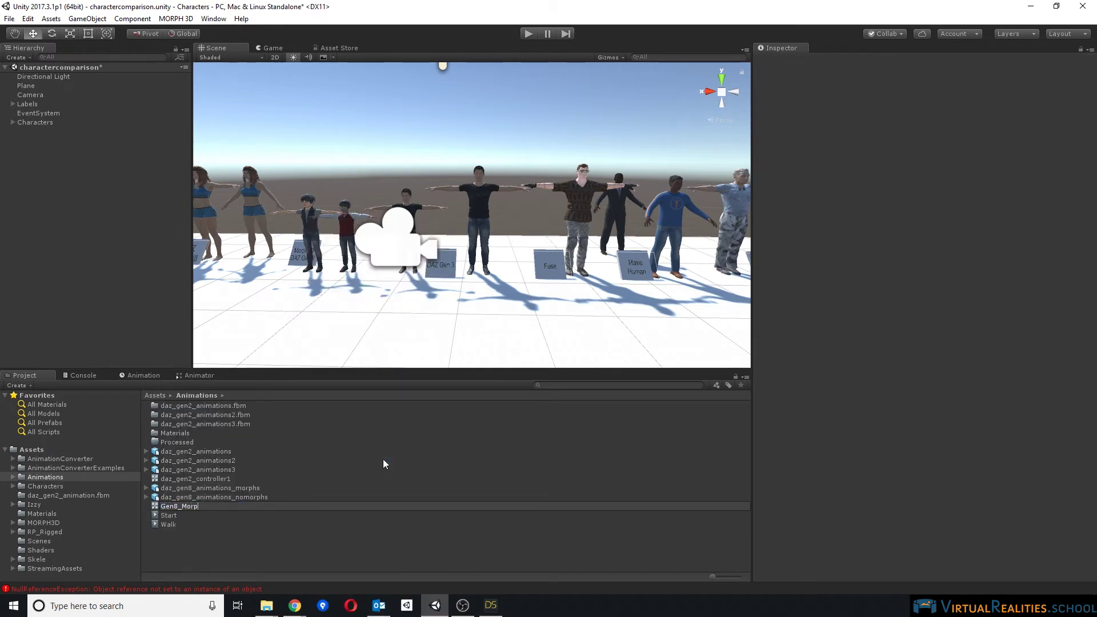
text(hs)
key(Return)
Step: Duplicate the Animation clip inside daz_gen8_animations_morphs and rename the copy Animation_morphs
click(193, 490)
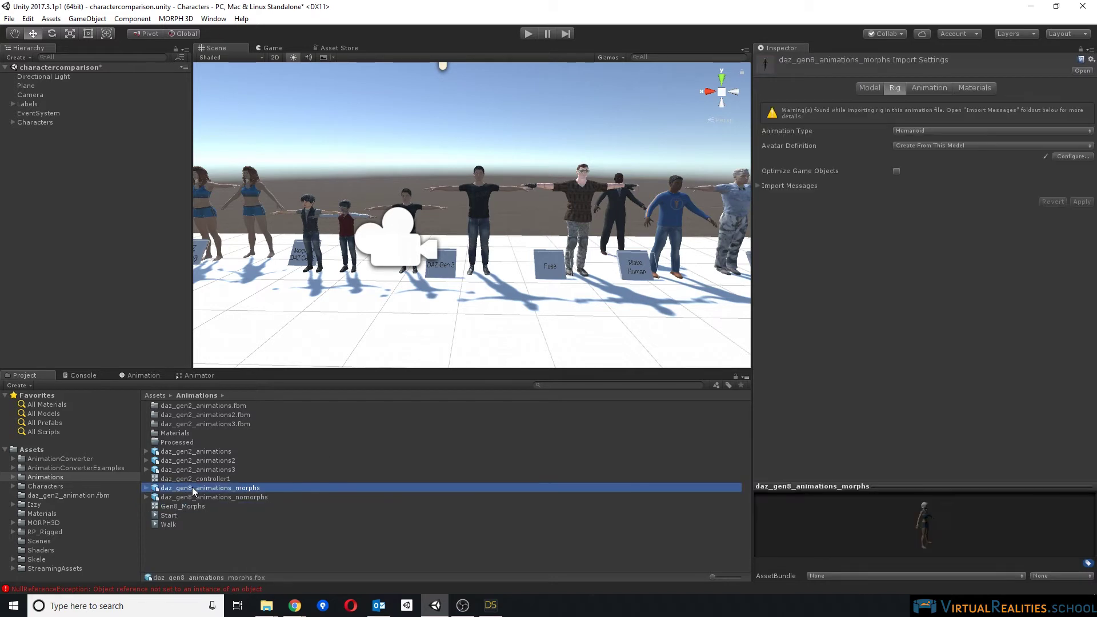
click(147, 489)
scroll(197, 495, down, 8)
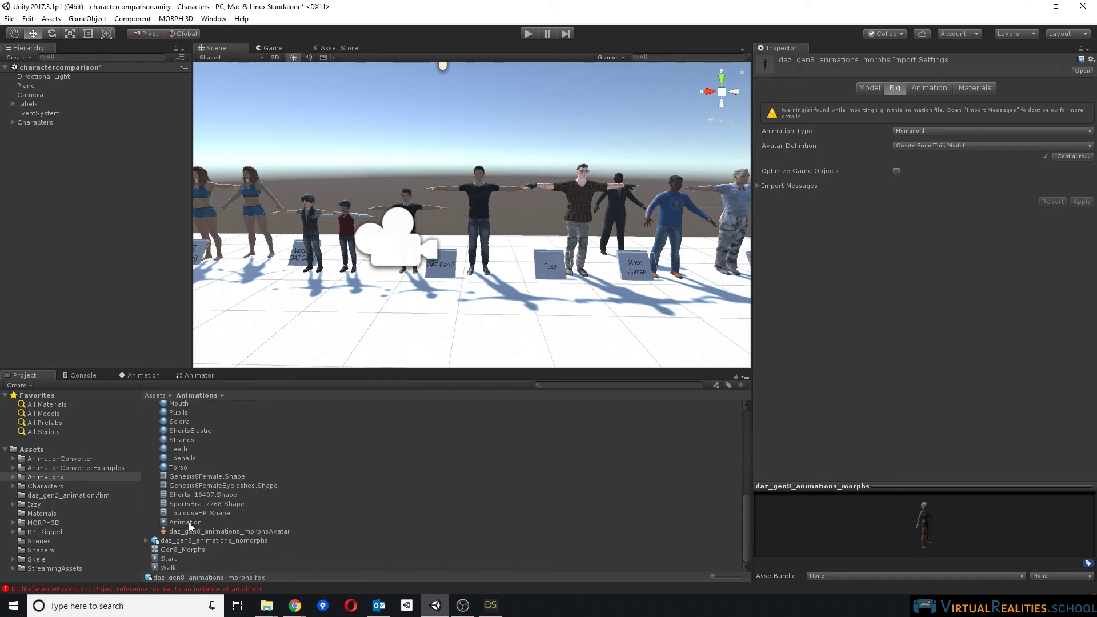
click(189, 523)
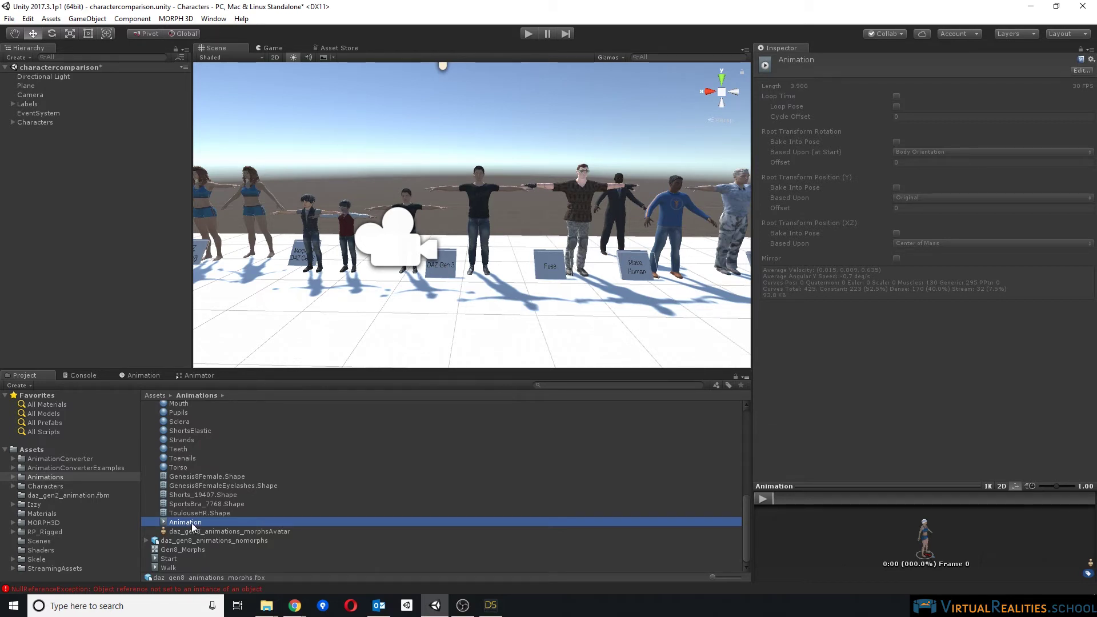
key(ctrl+d)
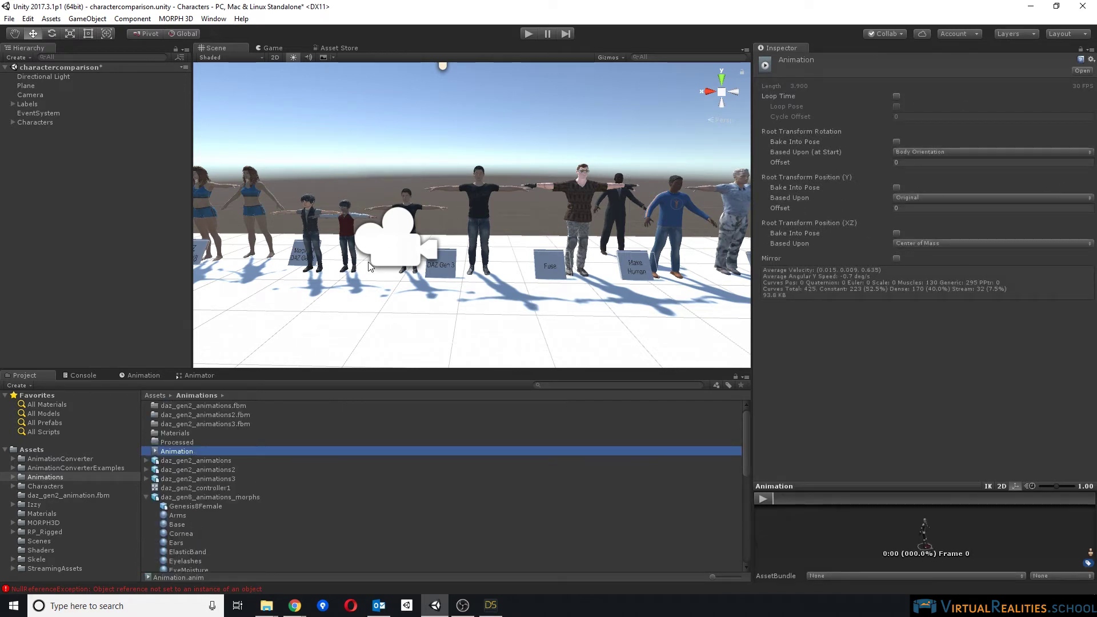
click(203, 455)
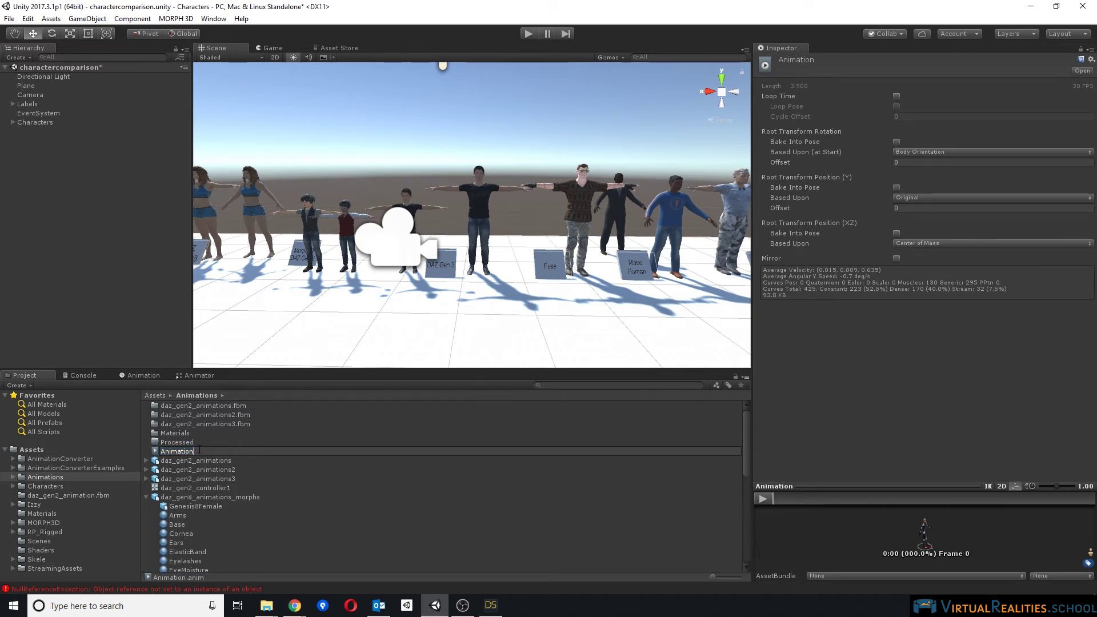
text(_morphs)
key(Return)
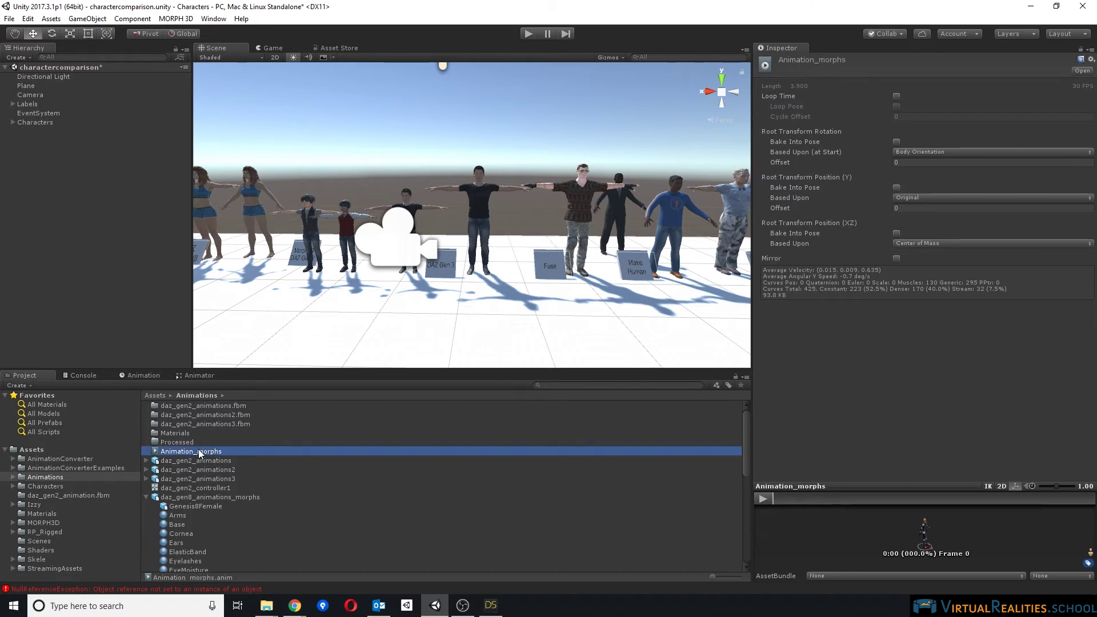
Step: Duplicate the Animation clip inside daz_gen8_animations_nomorphs and rename the copy Animation_nomorphs
click(146, 497)
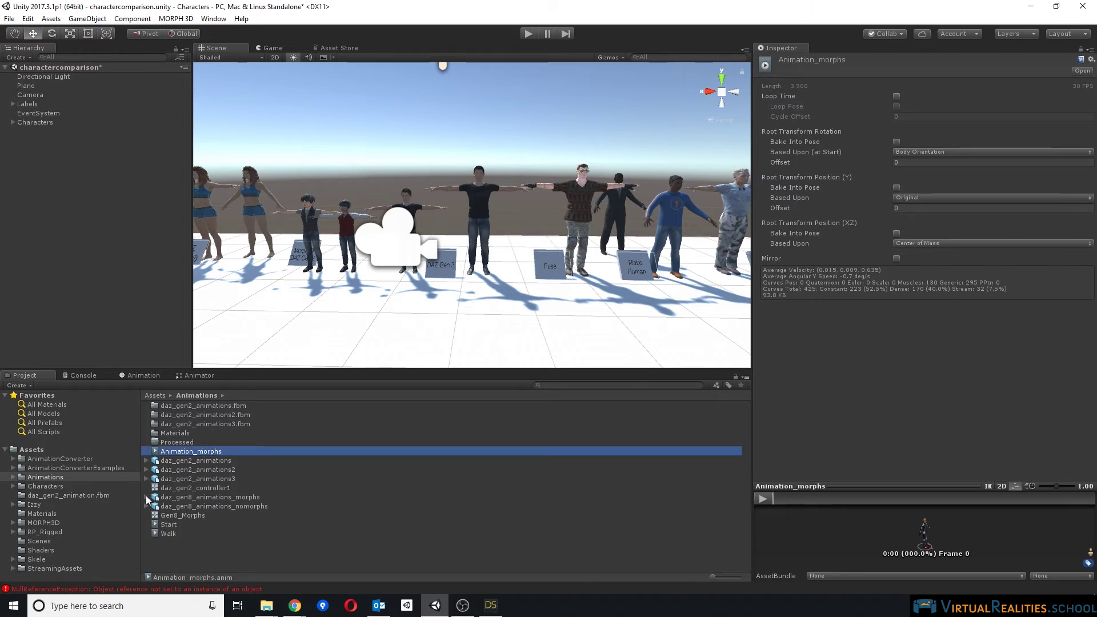
click(147, 507)
scroll(187, 517, down, 5)
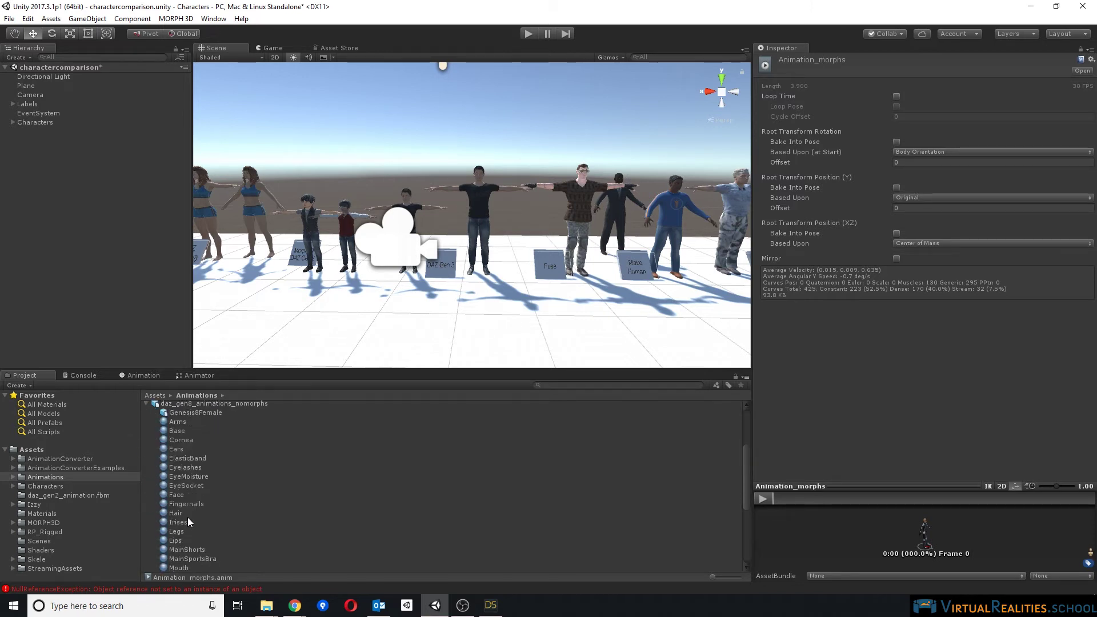
click(185, 532)
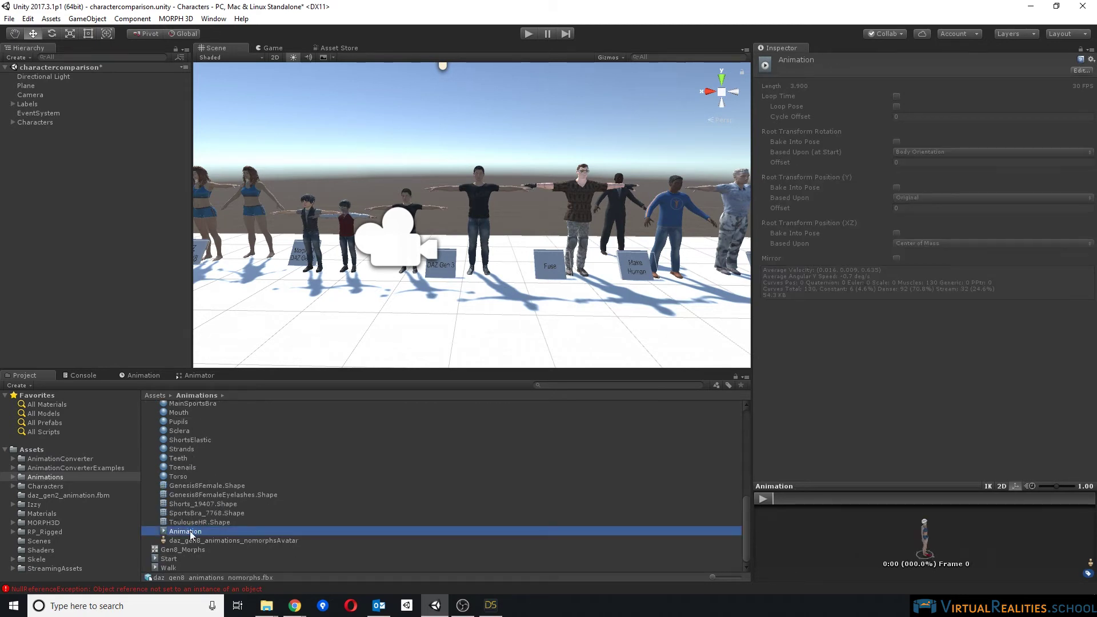
key(ctrl+d)
click(203, 448)
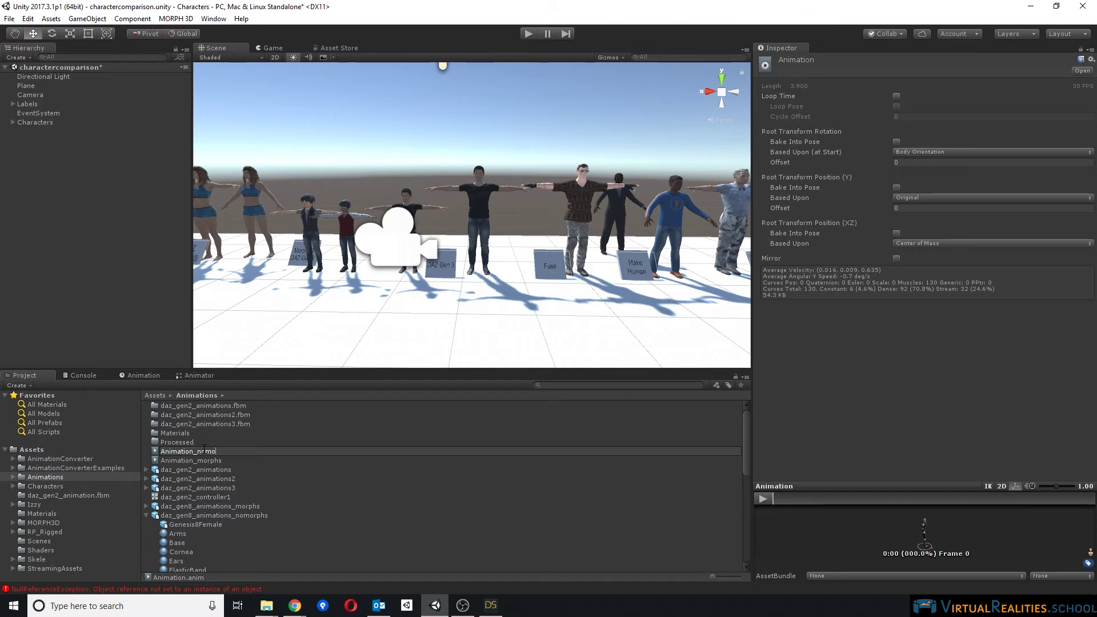
text(_nomorphs)
key(Return)
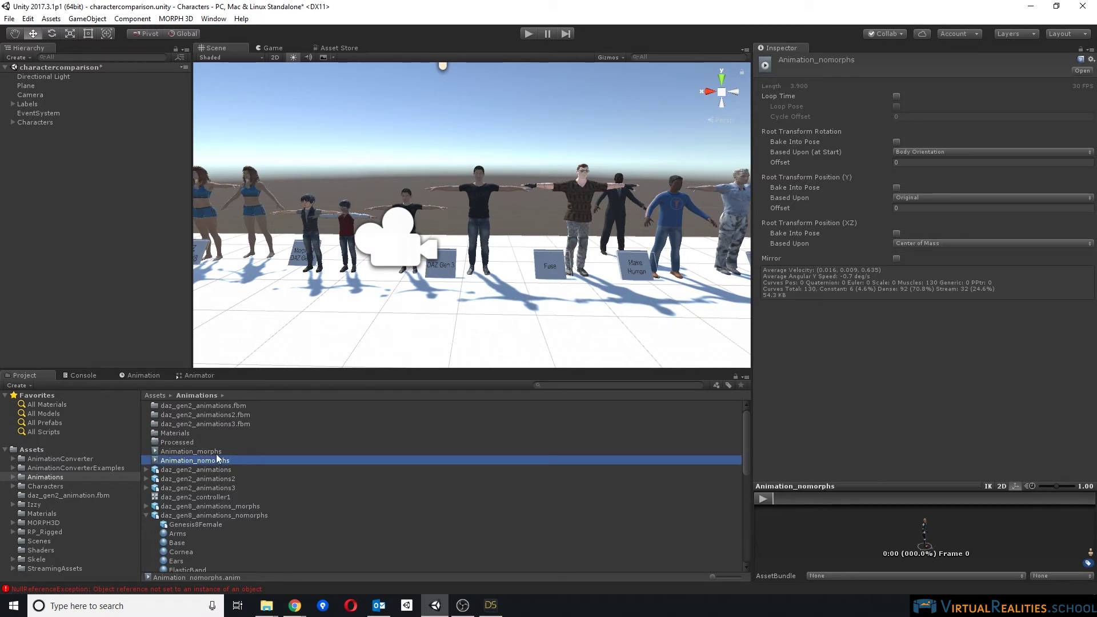
Step: Place the daz_gen8_animations_morphs and daz_gen8_animations_nomorphs models side by side in the scene, in front of the existing characters
click(147, 516)
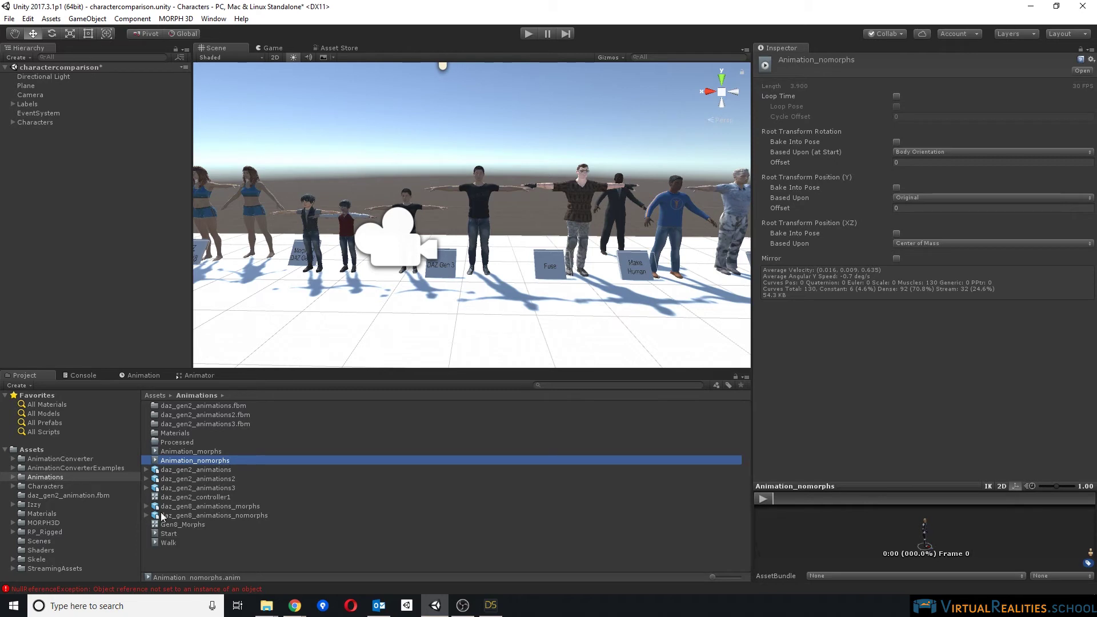
drag(209, 506, 479, 341)
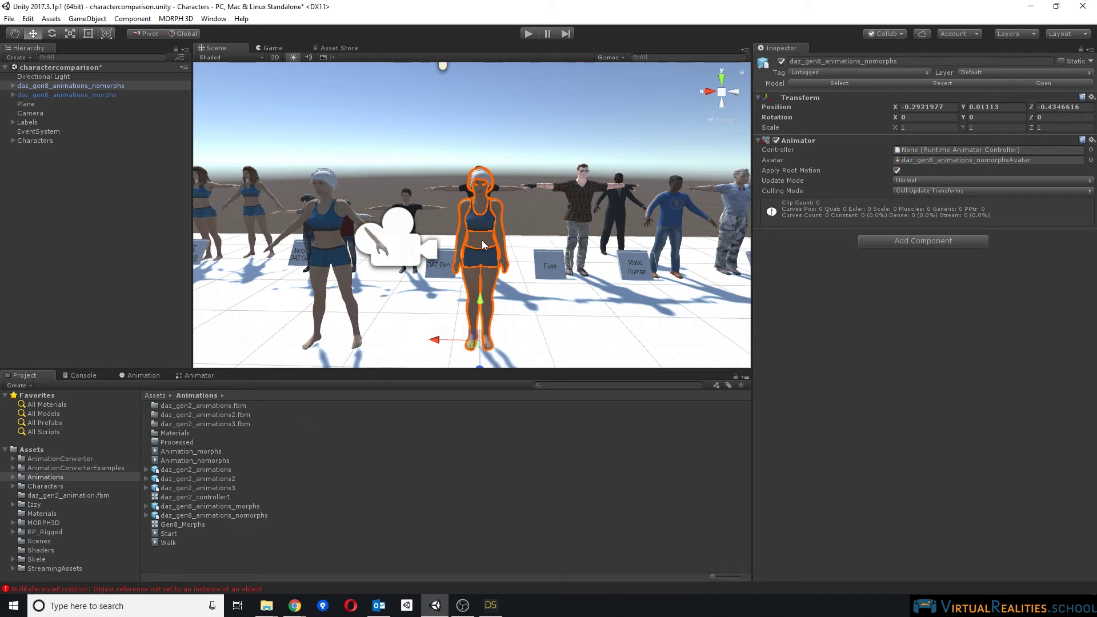
Step: Compare the Skinned Mesh Renderer of Genesis8Female.Shape in both placed models, examining the BlendShapes list of the morphs version
click(13, 86)
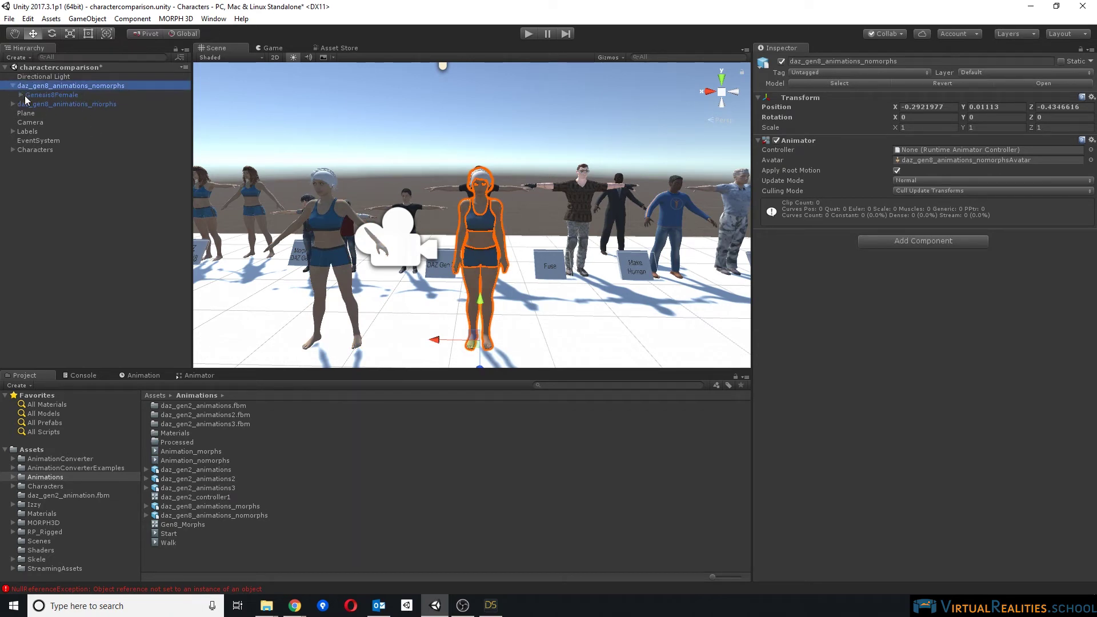
click(20, 95)
click(68, 105)
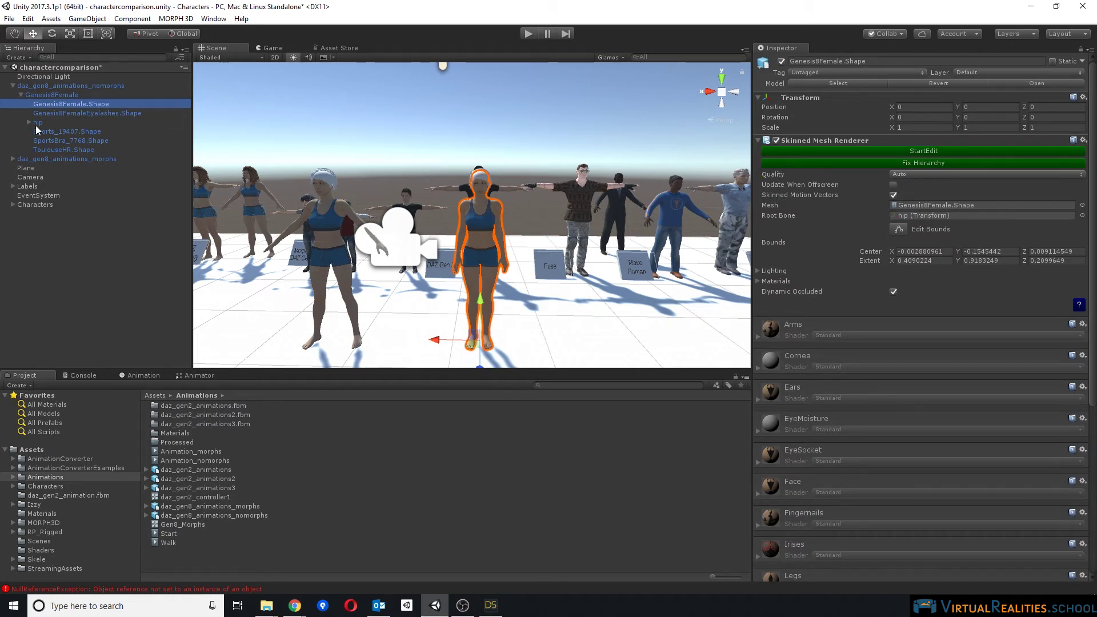
click(13, 159)
click(21, 168)
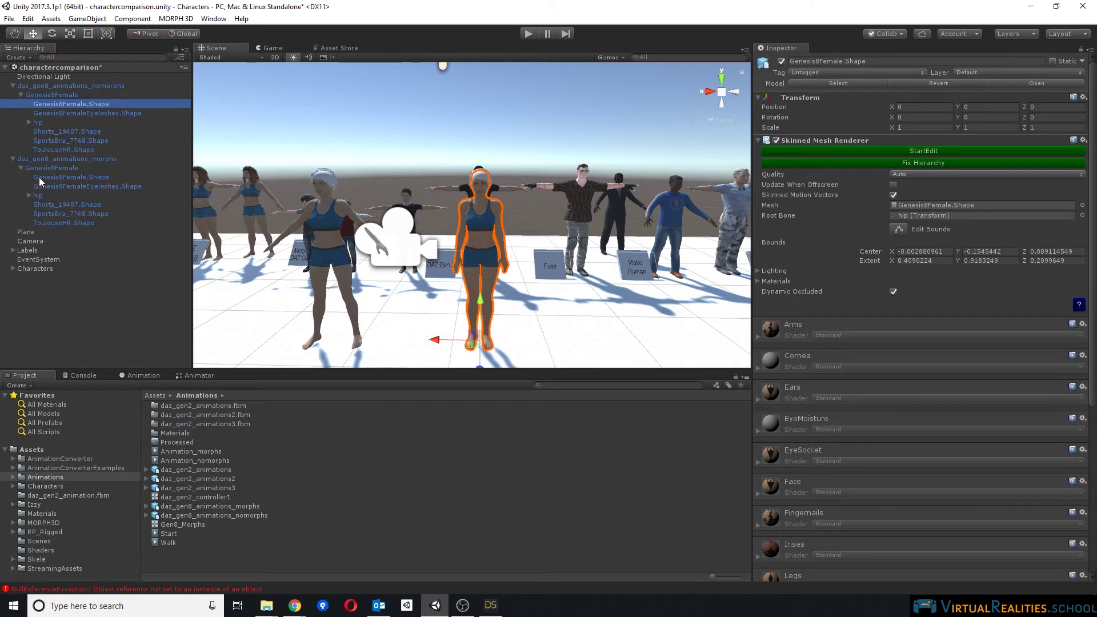
click(85, 177)
scroll(839, 295, down, 10)
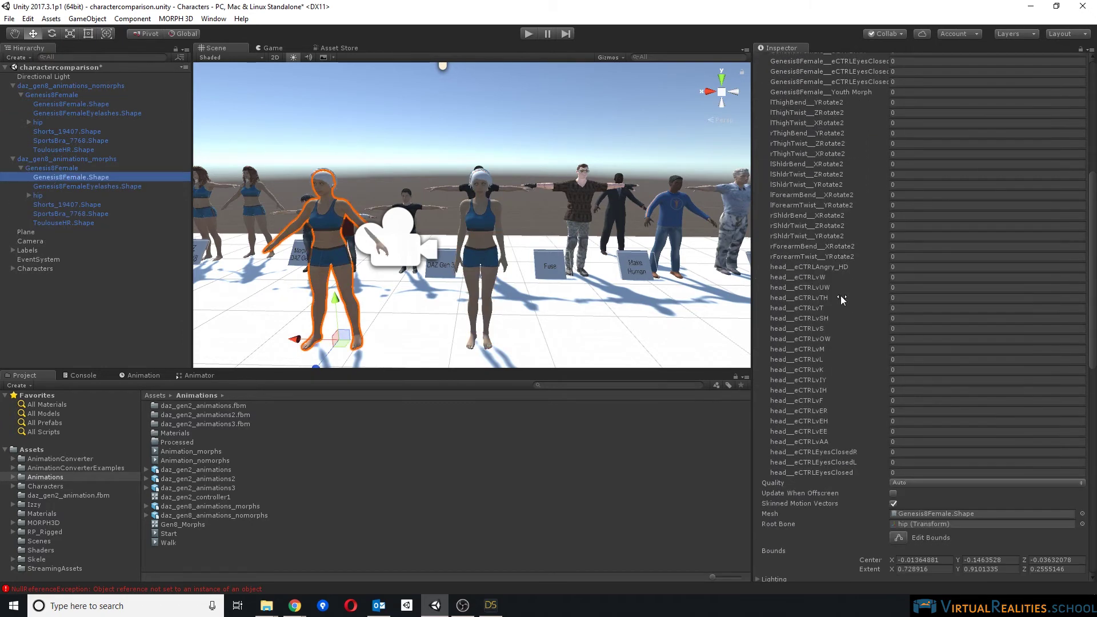
scroll(844, 293, up, 9)
scroll(835, 267, up, 1)
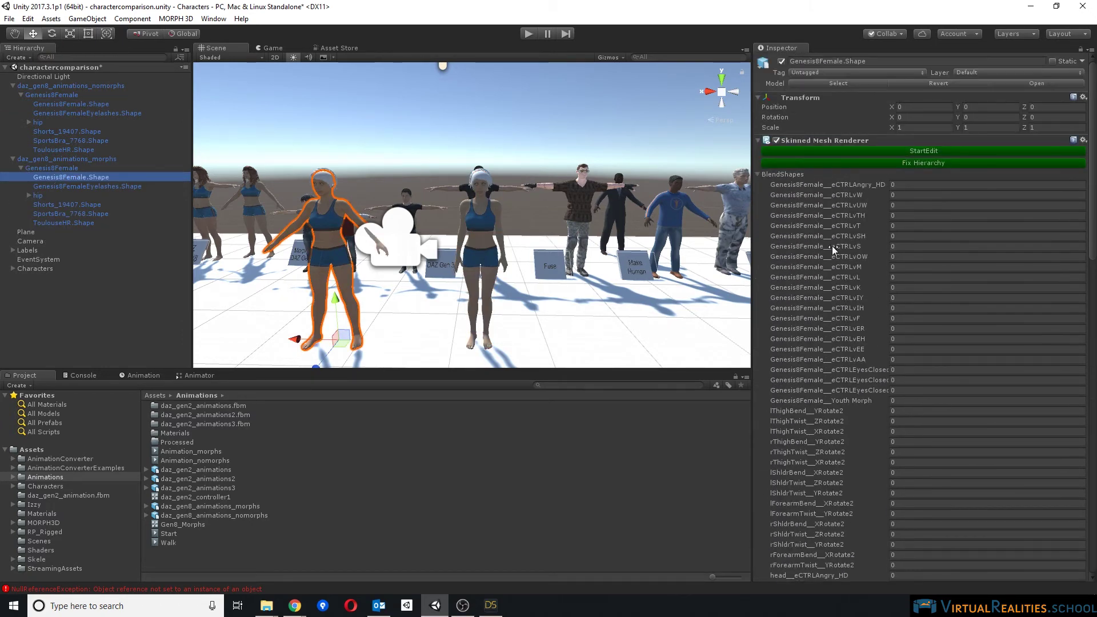
click(757, 173)
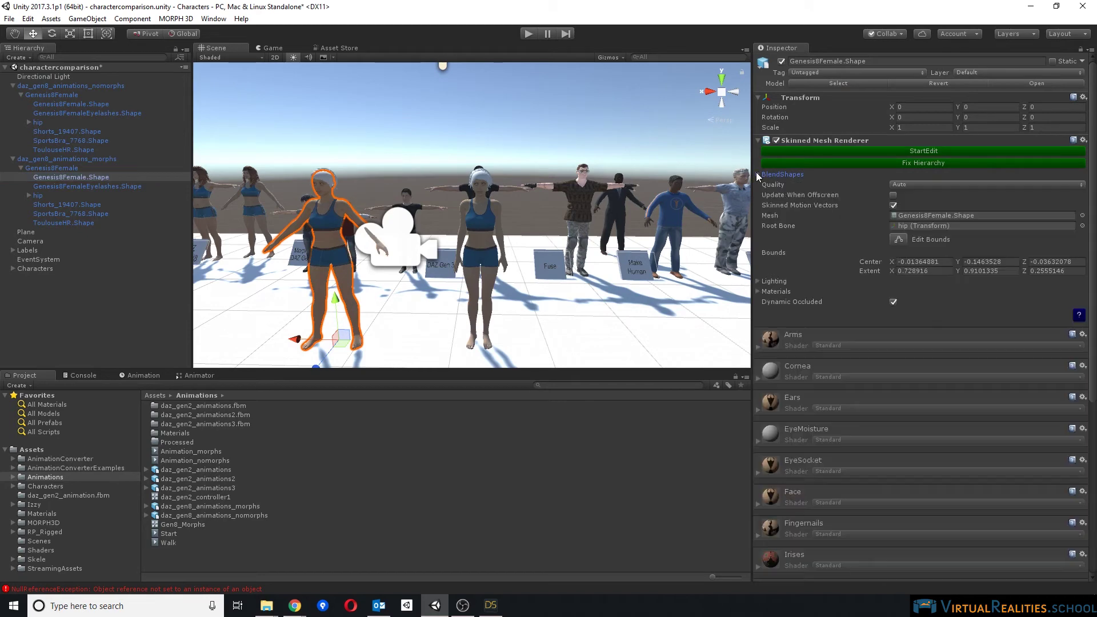
Step: Delete the daz_gen8_animations_nomorphs model from the scene, keeping only the version with morphs
click(47, 158)
click(13, 158)
click(68, 86)
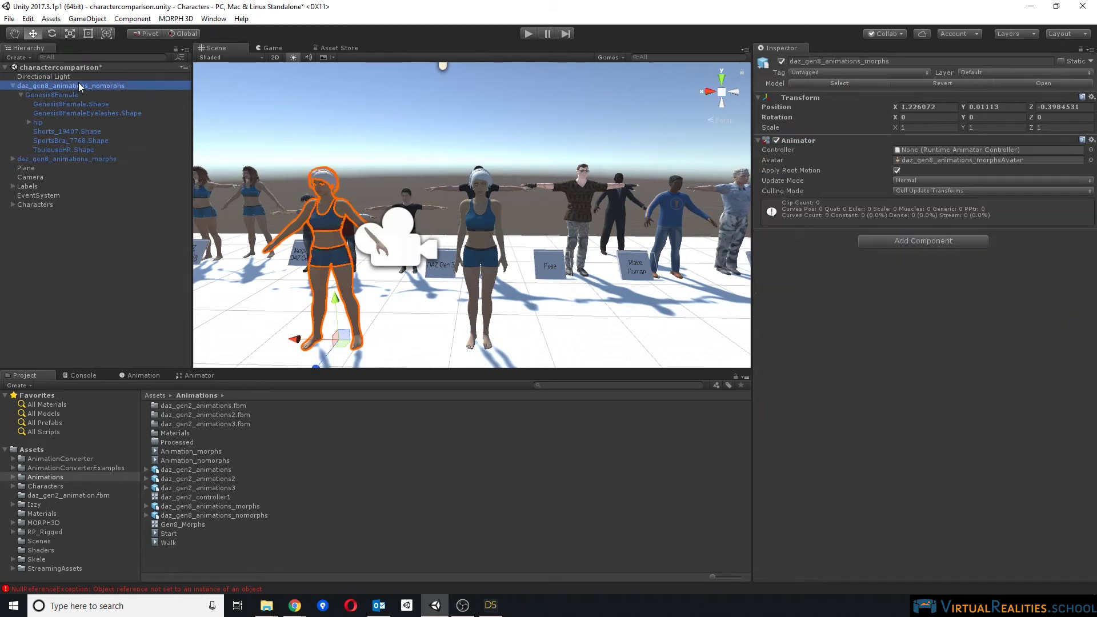
click(12, 86)
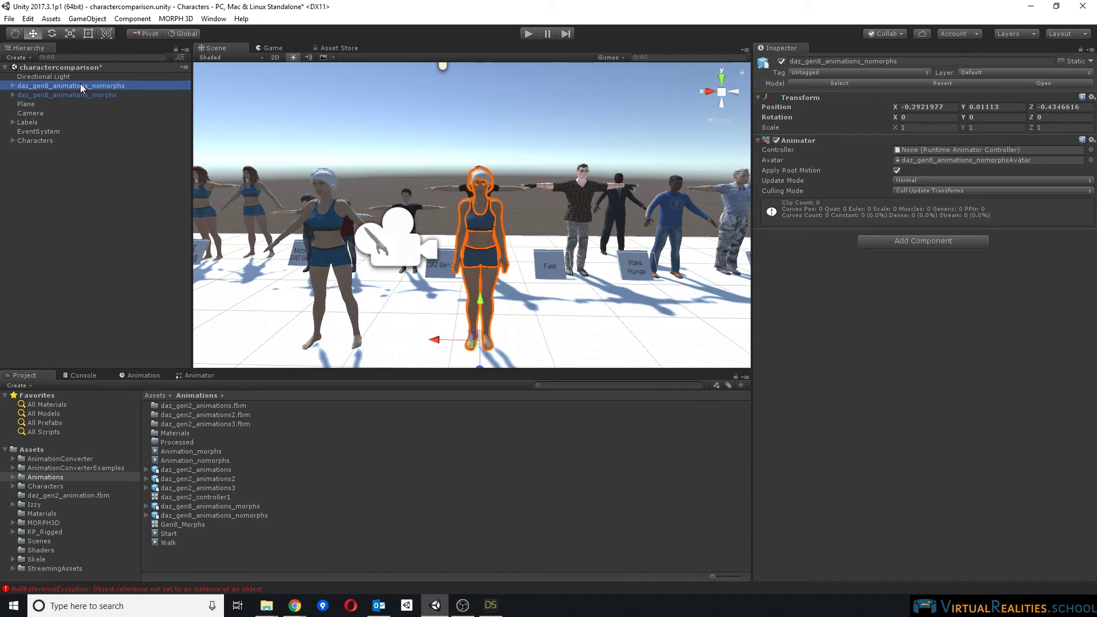
key(Delete)
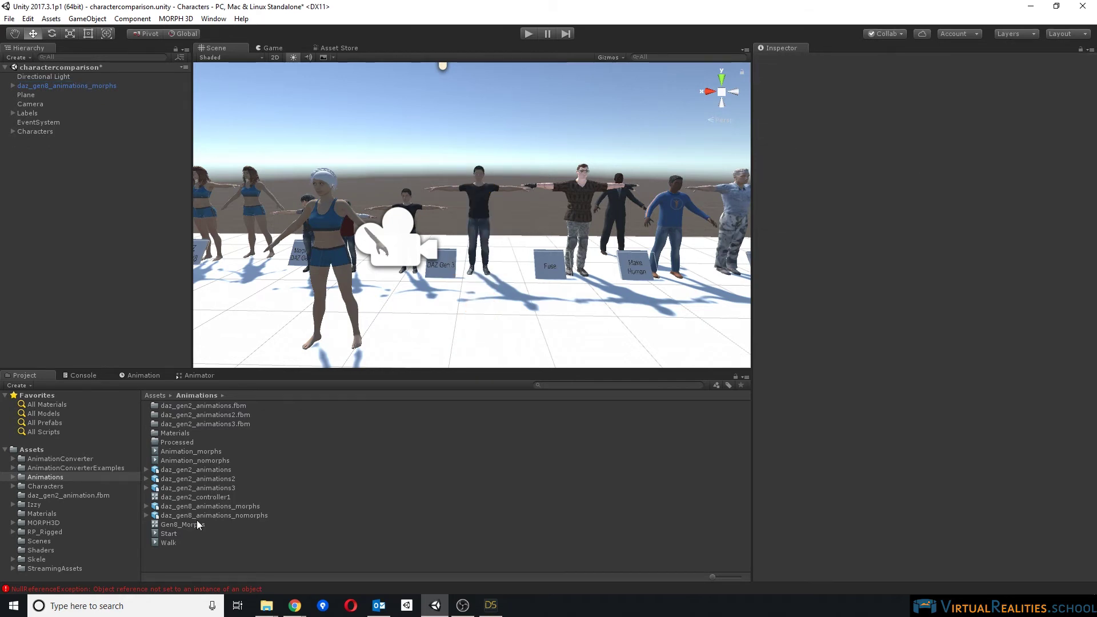
Step: Assign the Gen8_Morphs controller to the daz_gen8_animations_morphs model's Animator and add an empty state to the controller's Base Layer
click(86, 87)
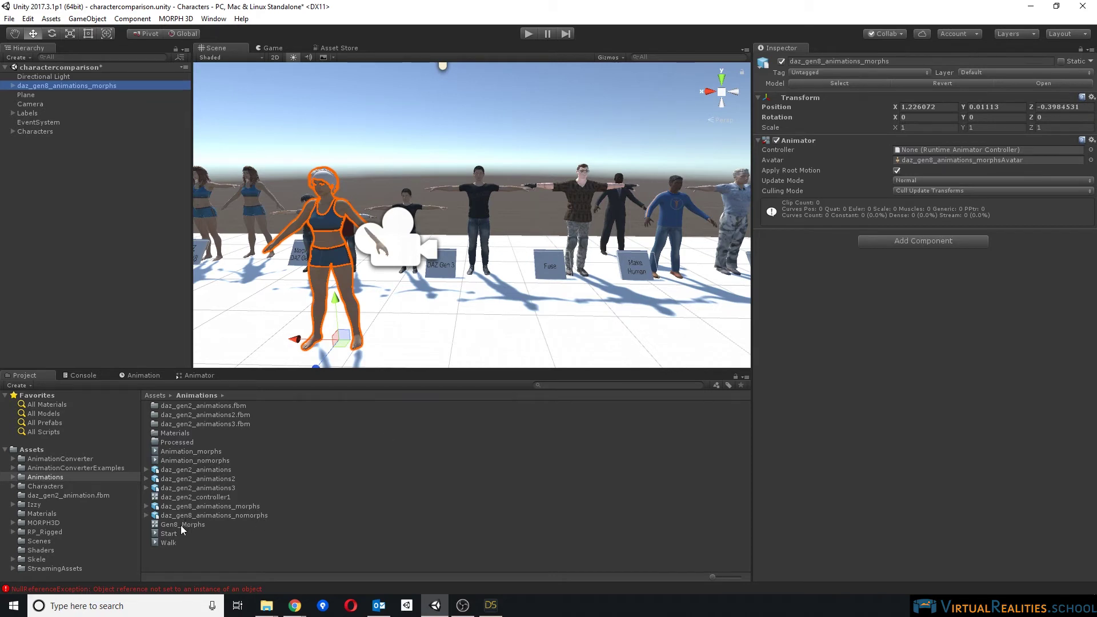
drag(183, 524, 994, 152)
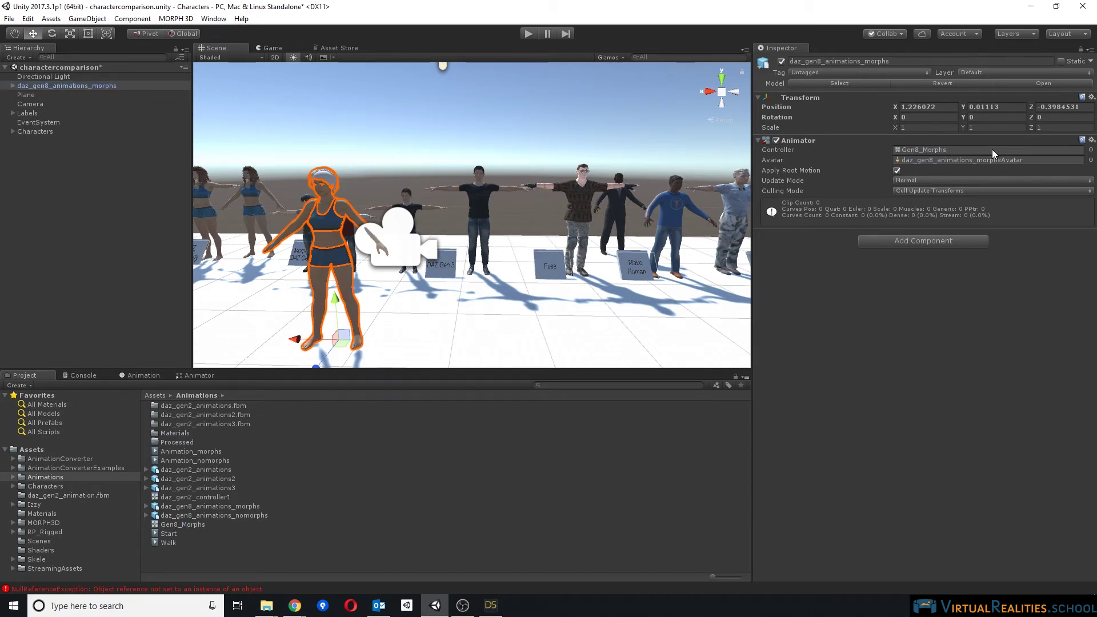
click(197, 375)
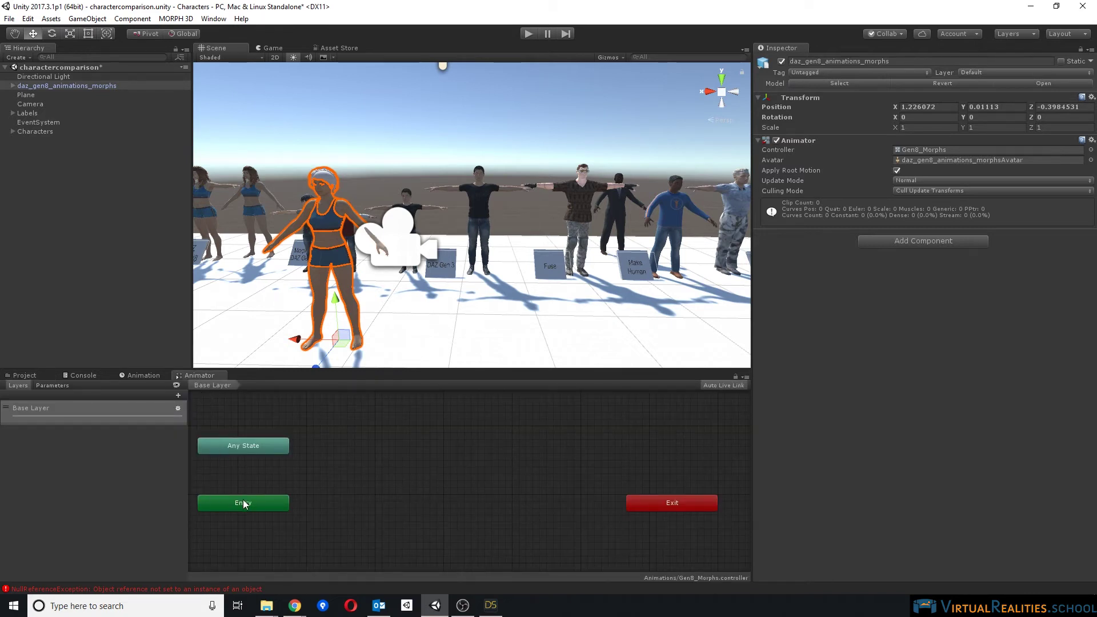
right_click(257, 543)
mouse_move(320, 545)
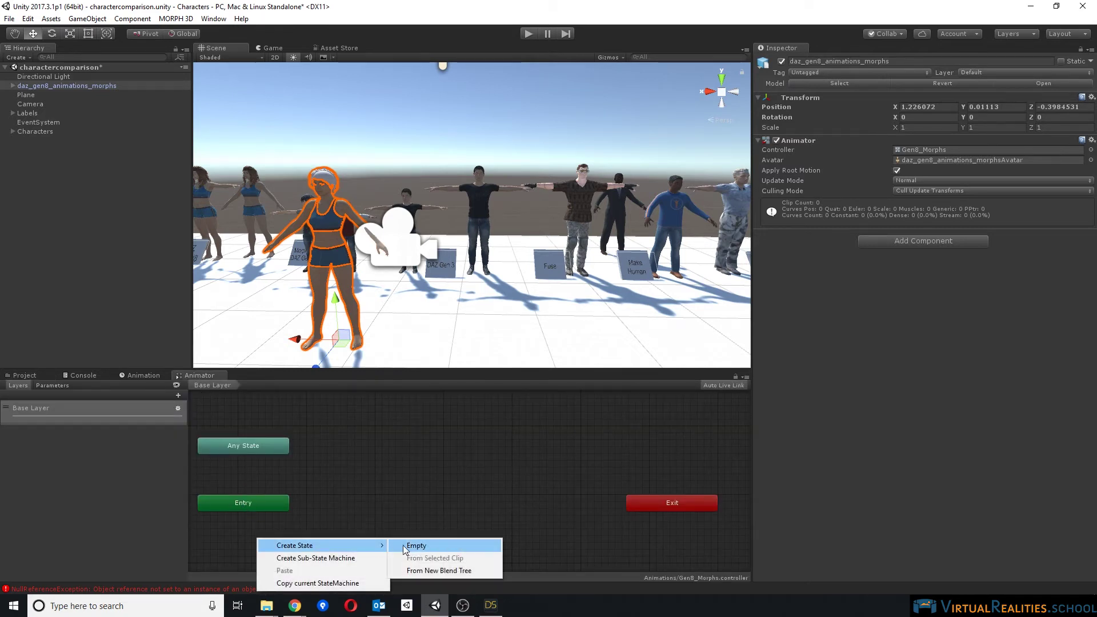
click(430, 546)
drag(259, 504, 307, 491)
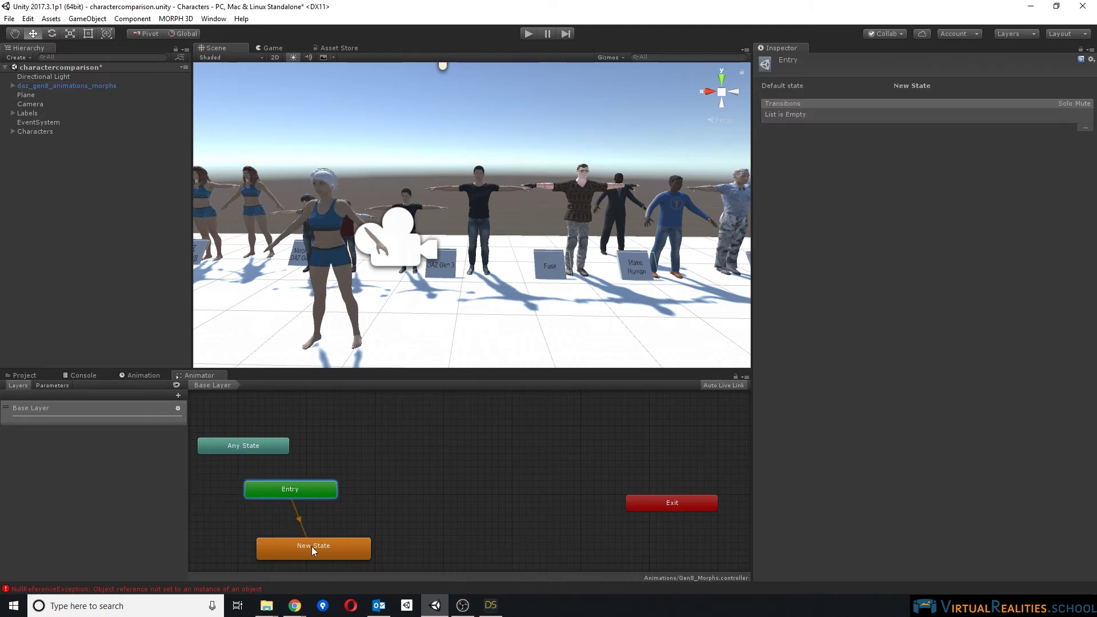
Step: Set the motion of the controller's New State to the Animation_morphs clip
click(312, 545)
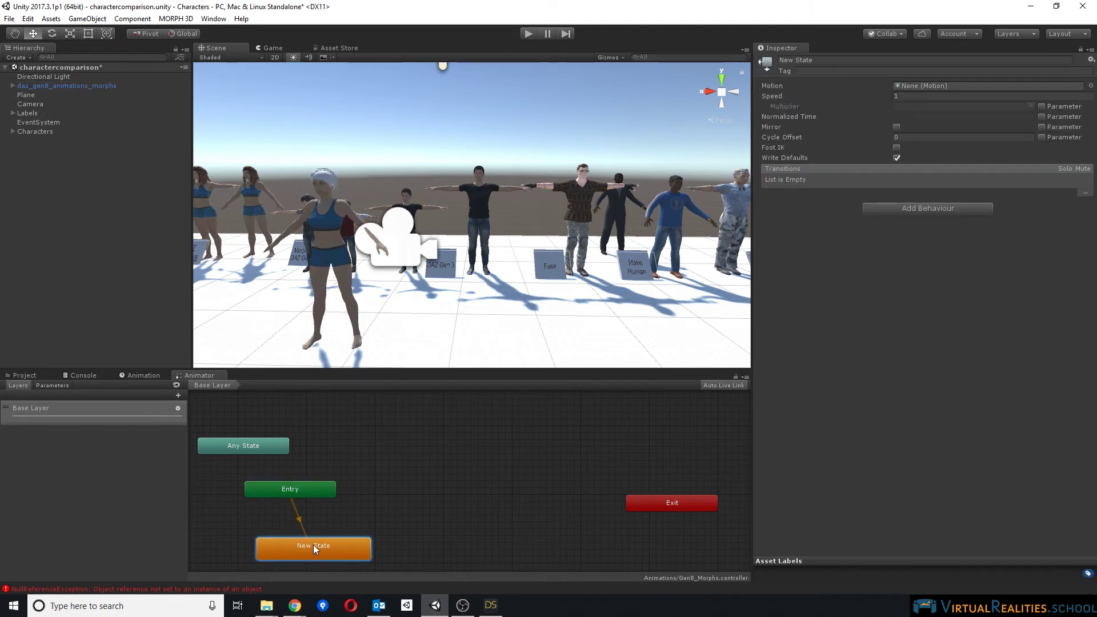
click(1091, 86)
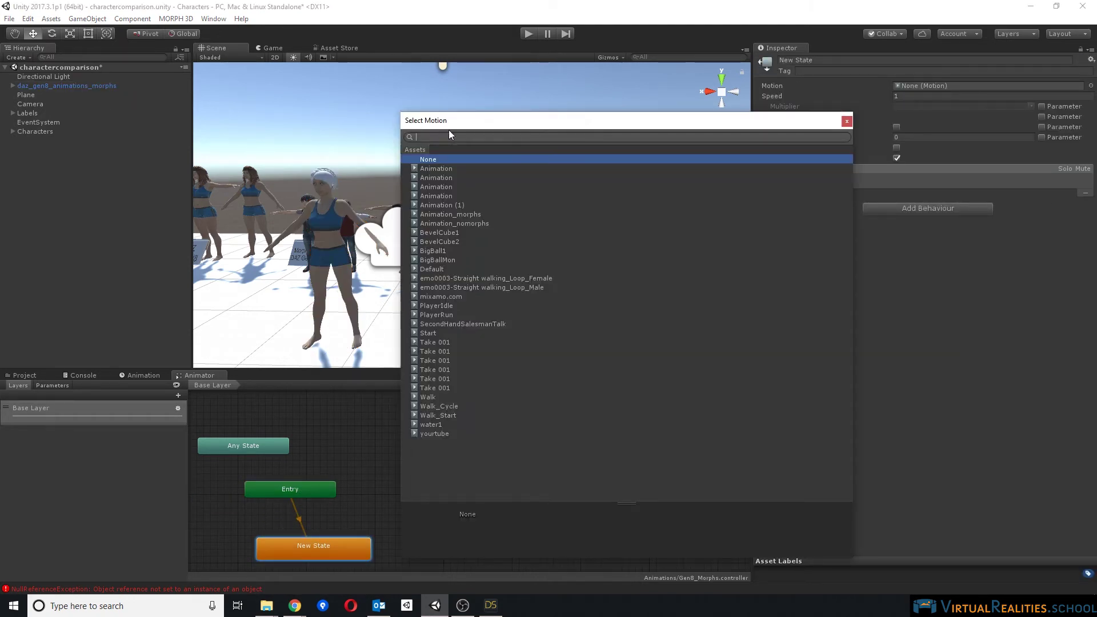
click(440, 215)
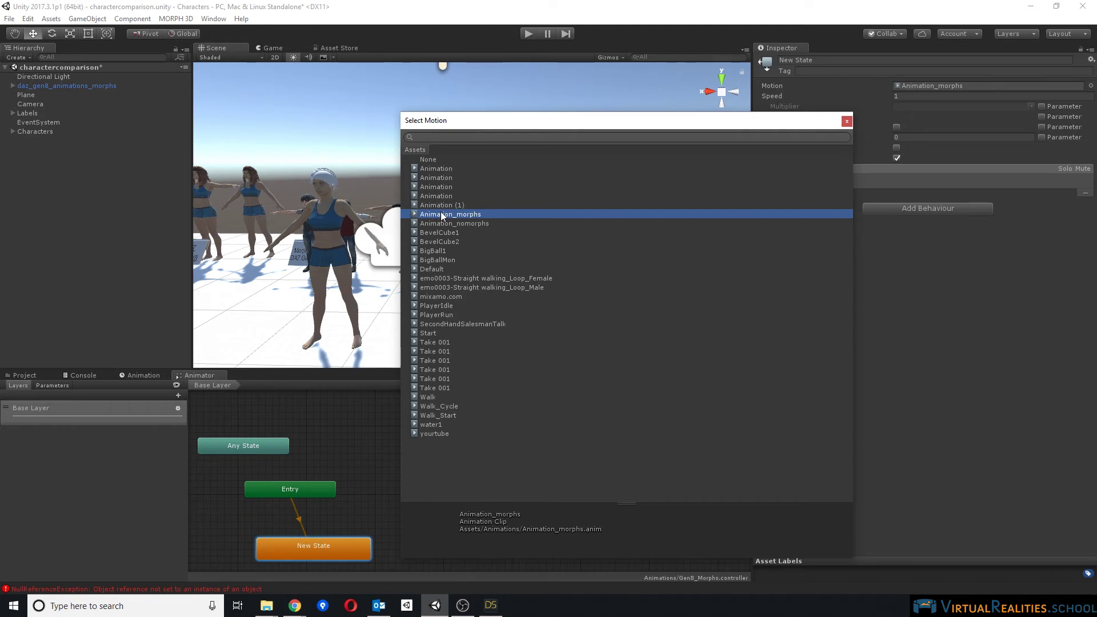
double_click(442, 215)
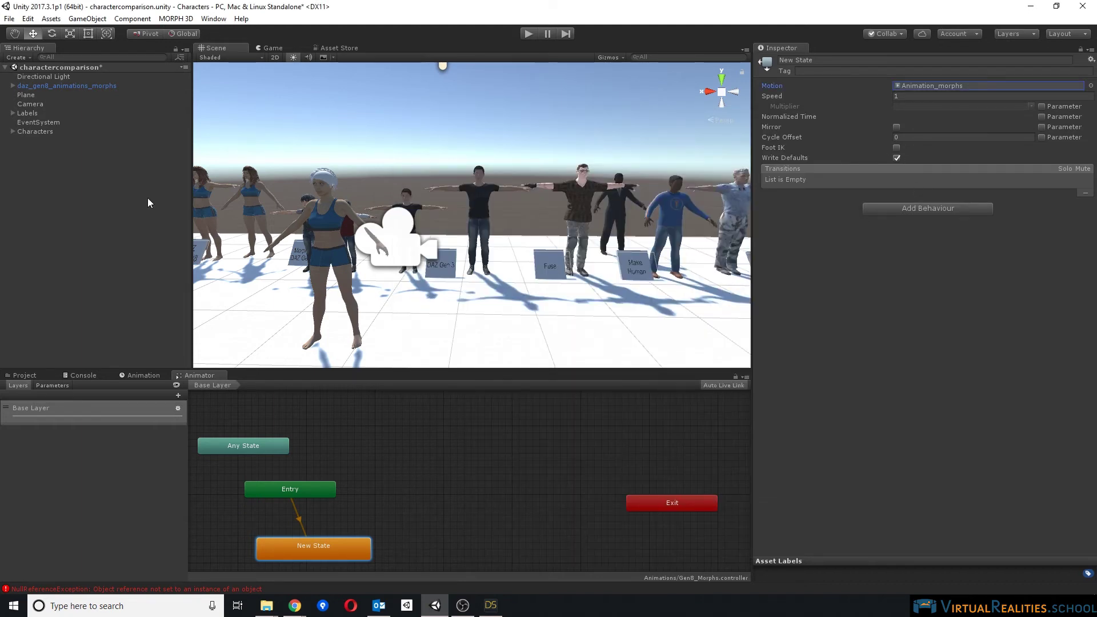
Step: Preview the Animation_morphs clip by scrubbing its timeline and examine how the character moves through the walk
click(146, 374)
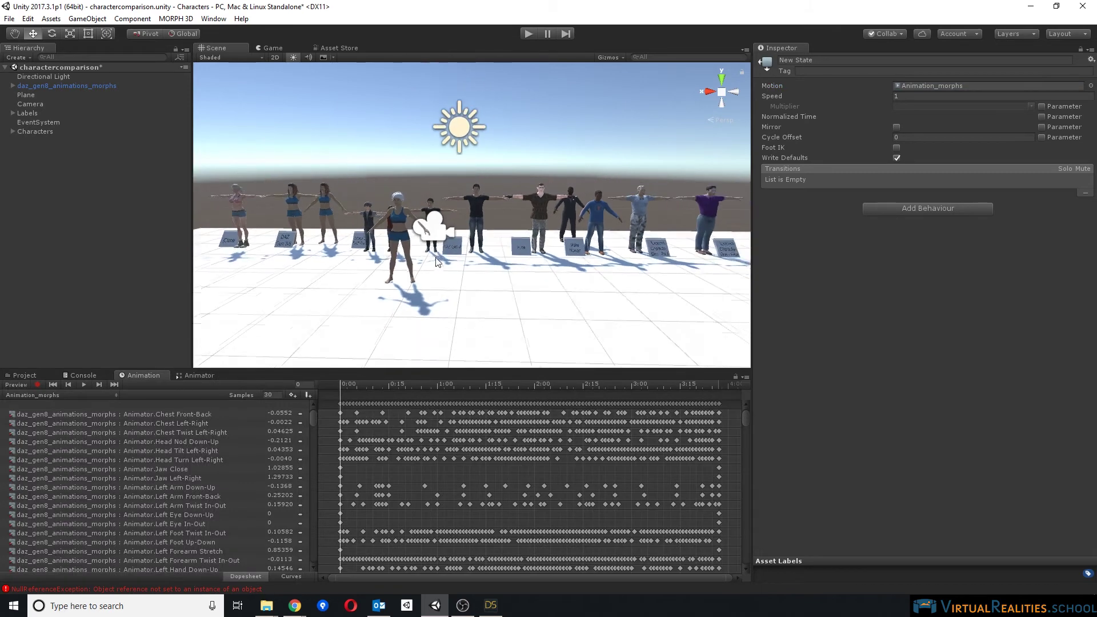
drag(346, 385, 304, 376)
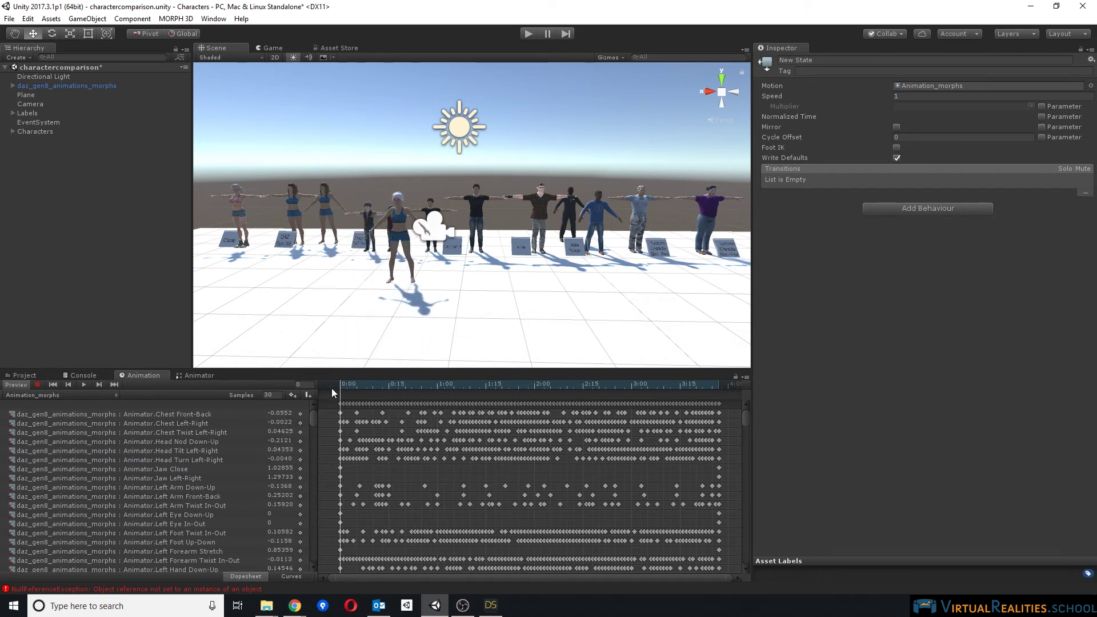
click(366, 384)
drag(418, 391, 341, 387)
scroll(391, 307, down, 2)
scroll(391, 303, up, 2)
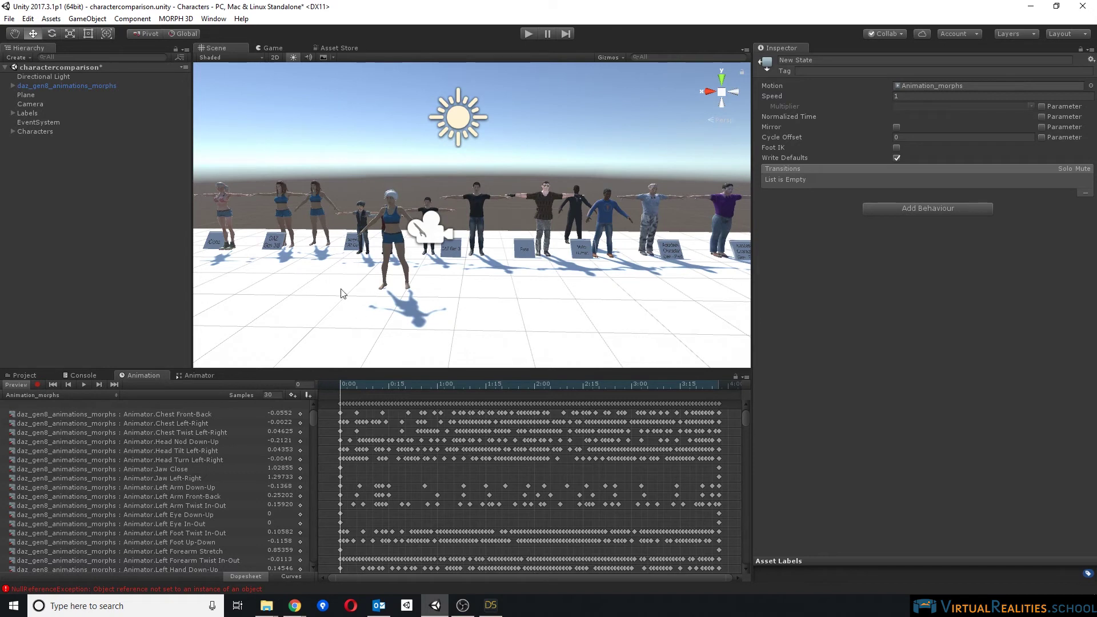
mouse_move(351, 387)
mouse_down()
mouse_move(708, 388)
mouse_move(334, 379)
mouse_up()
drag(347, 383, 589, 377)
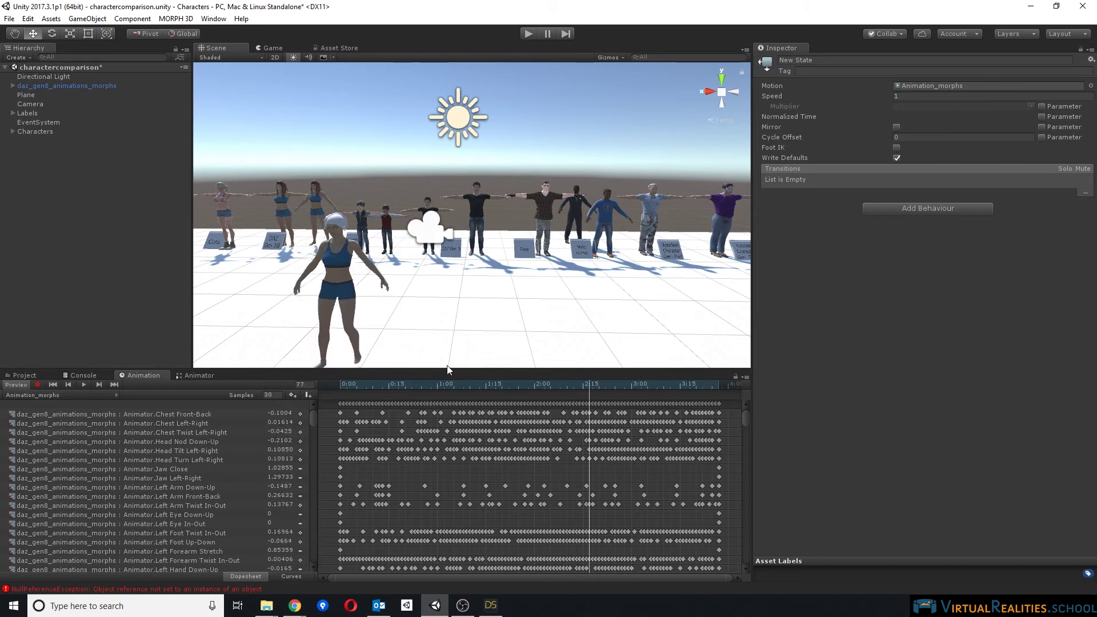
Step: Replace the motion of the controller's New State with the Animation_nomorphs clip
click(195, 375)
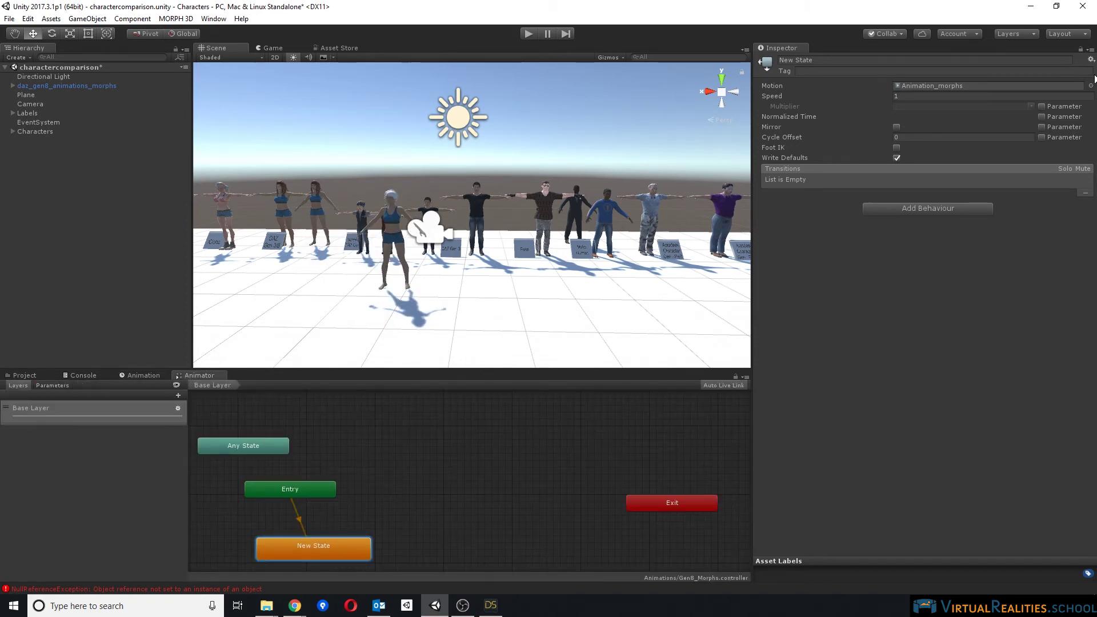
click(1091, 86)
click(449, 224)
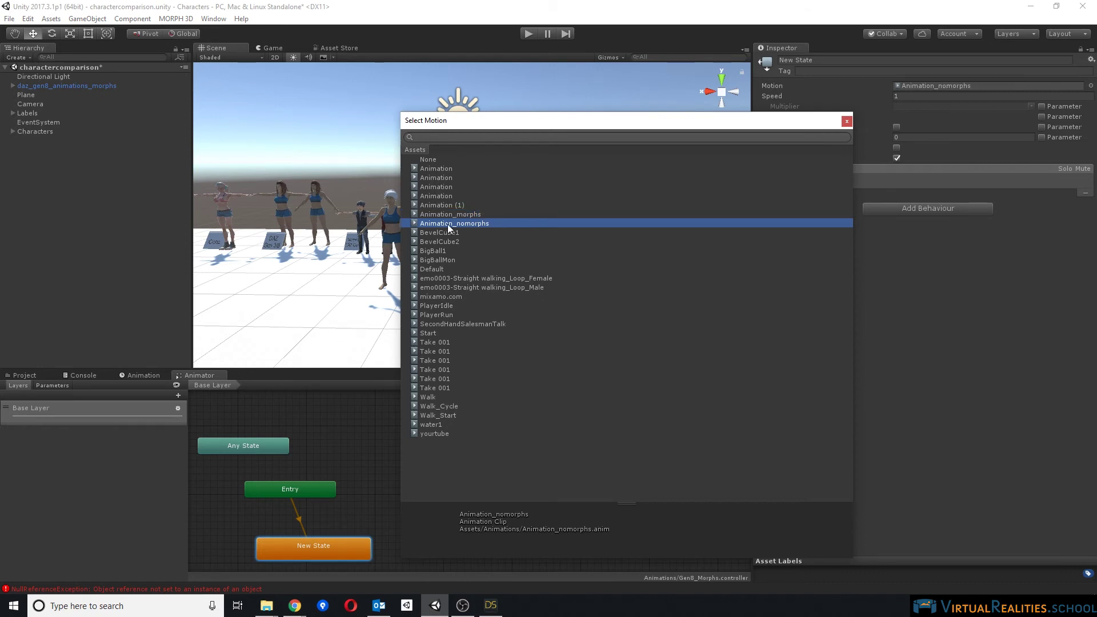
double_click(456, 225)
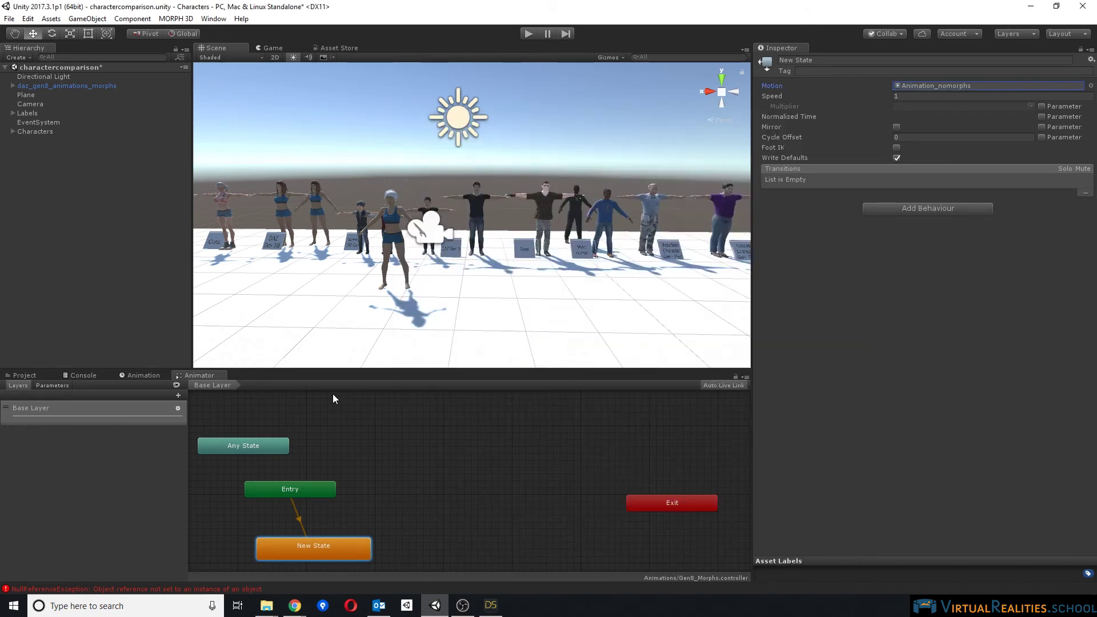
Step: Preview the Animation_nomorphs clip on the morphs model and examine its list of animated properties
click(143, 375)
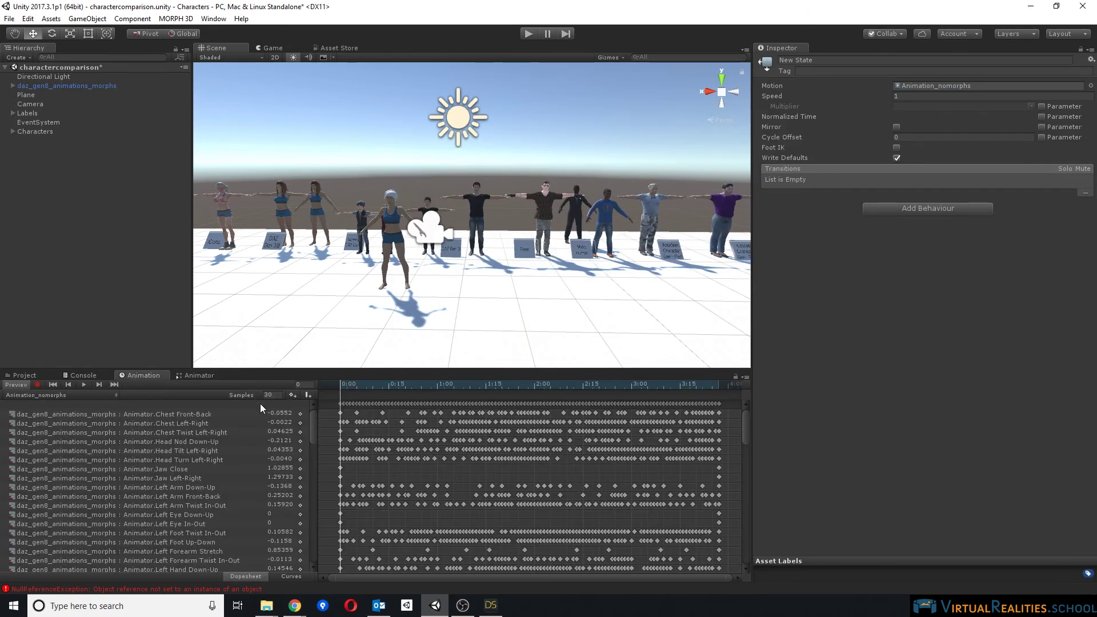
drag(357, 383, 293, 389)
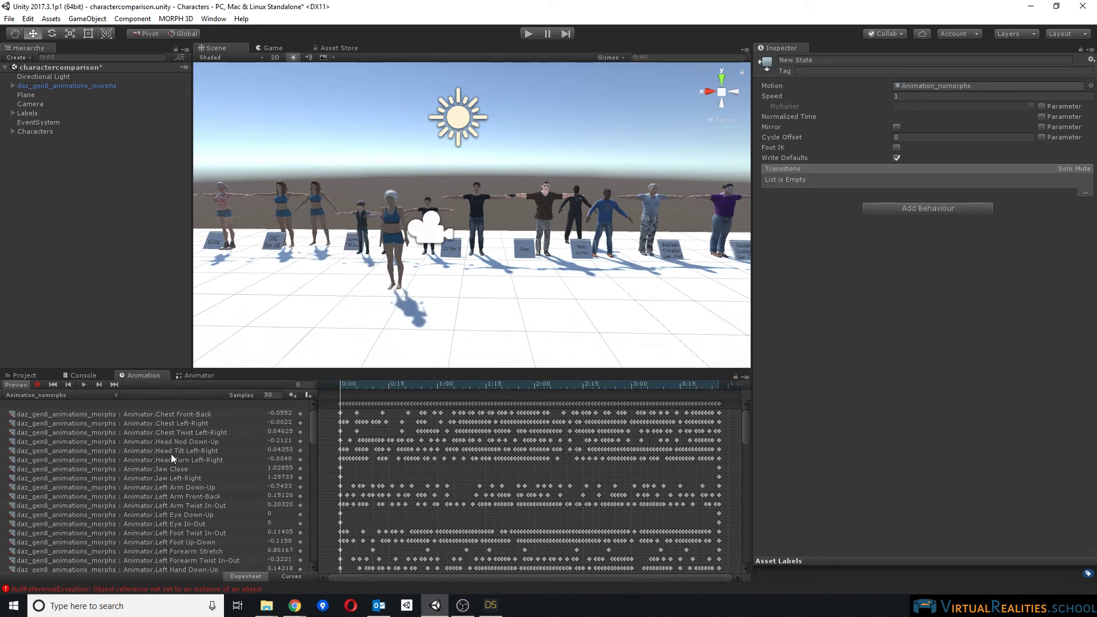
scroll(177, 462, down, 10)
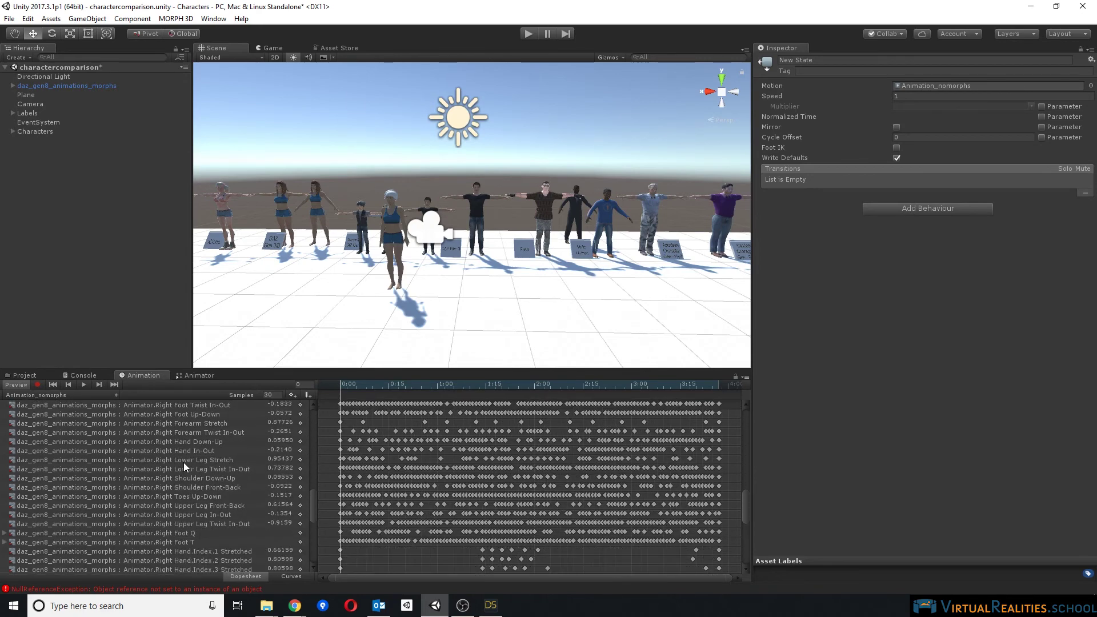
scroll(191, 460, up, 6)
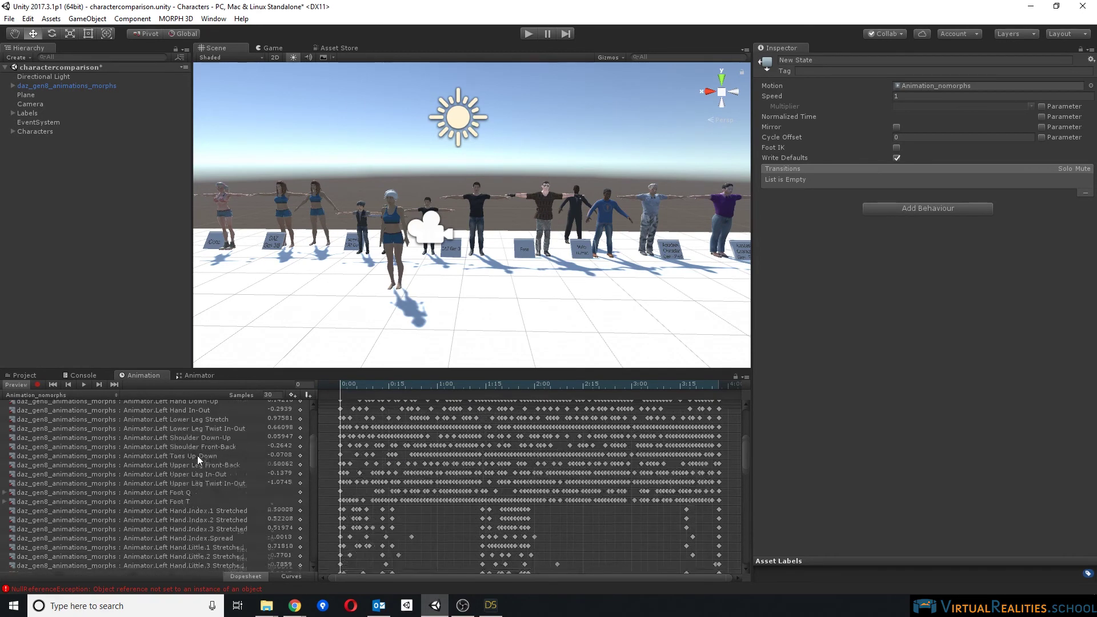
scroll(200, 453, up, 6)
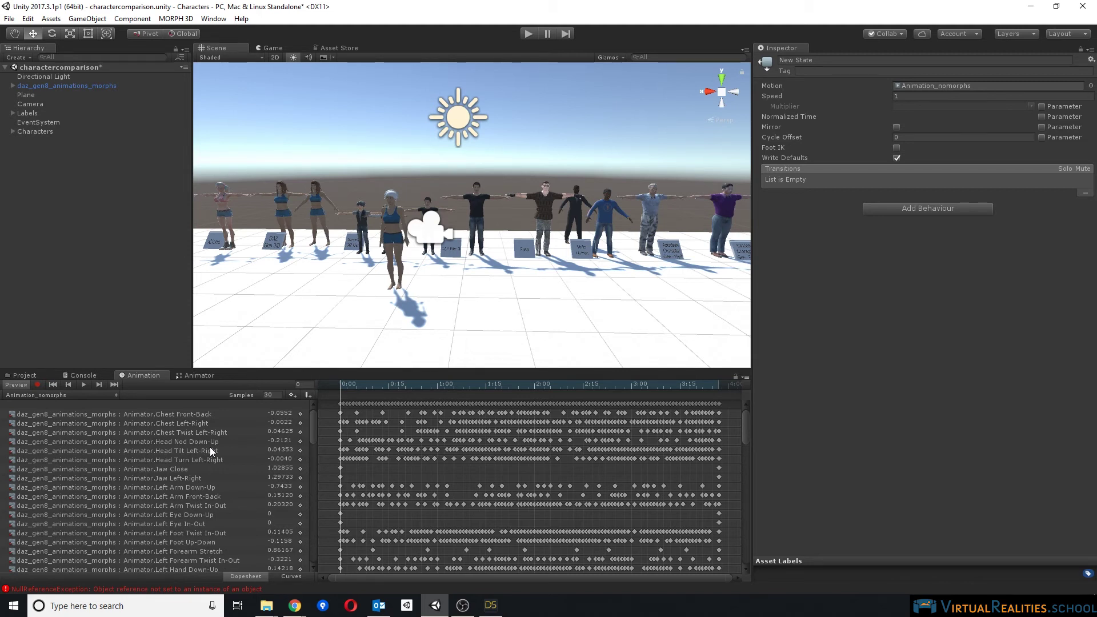
Step: Set the head__eCTRLEyesClosed blendshape of Genesis8Female.Shape to 100 in the placed daz_gen8_animations_morphs model
click(22, 376)
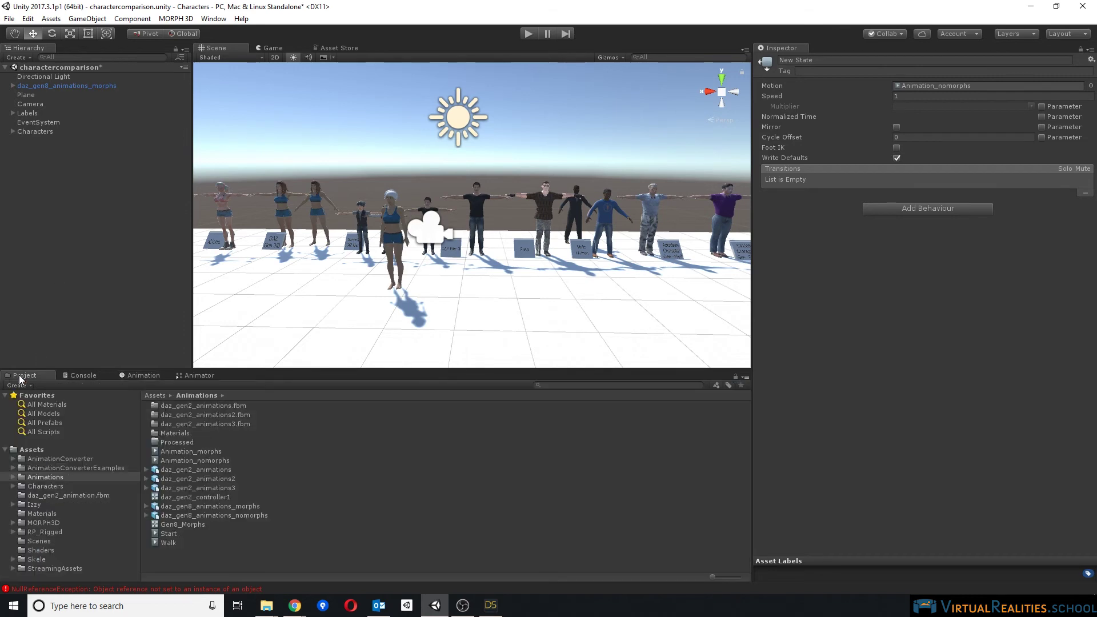
click(83, 85)
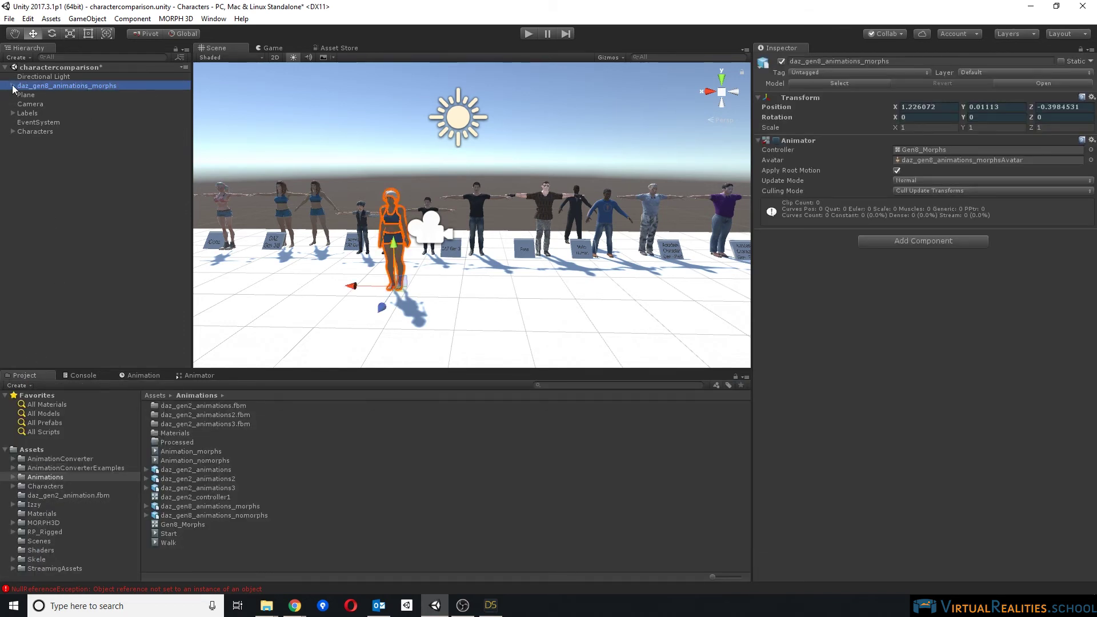
click(13, 85)
click(55, 104)
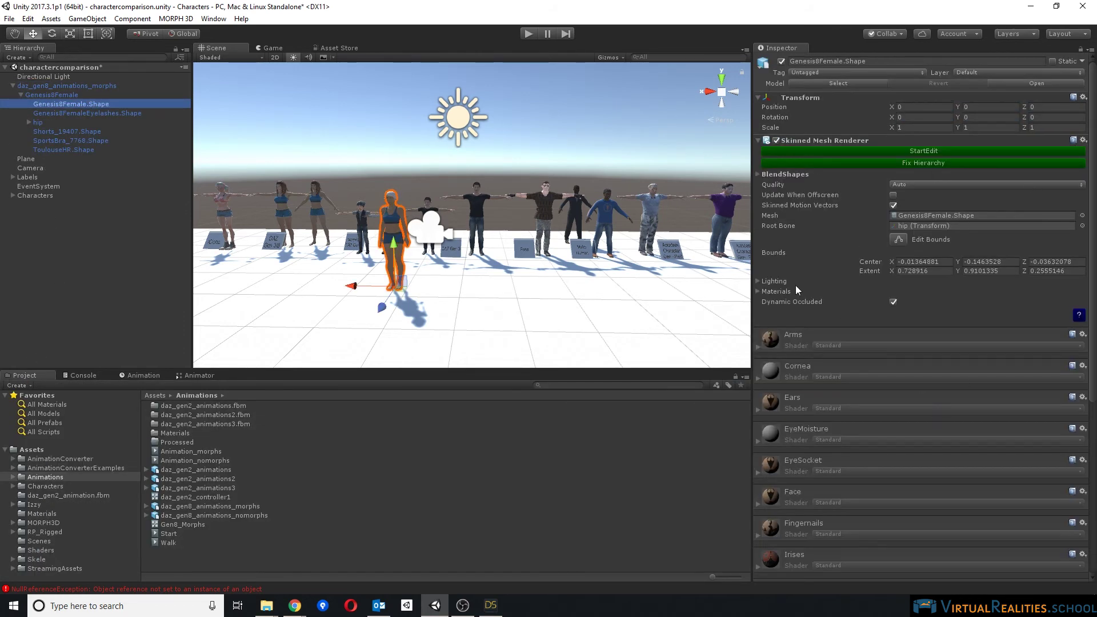
click(760, 175)
scroll(917, 280, down, 10)
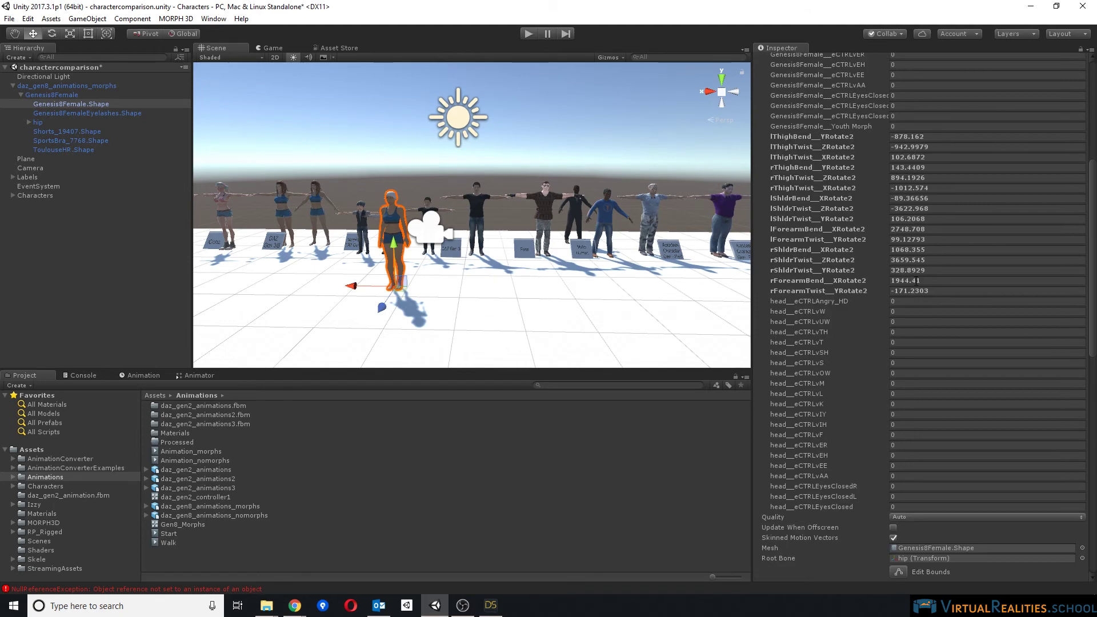
scroll(916, 280, down, 5)
scroll(355, 170, up, 5)
middle_drag(240, 171, 440, 150)
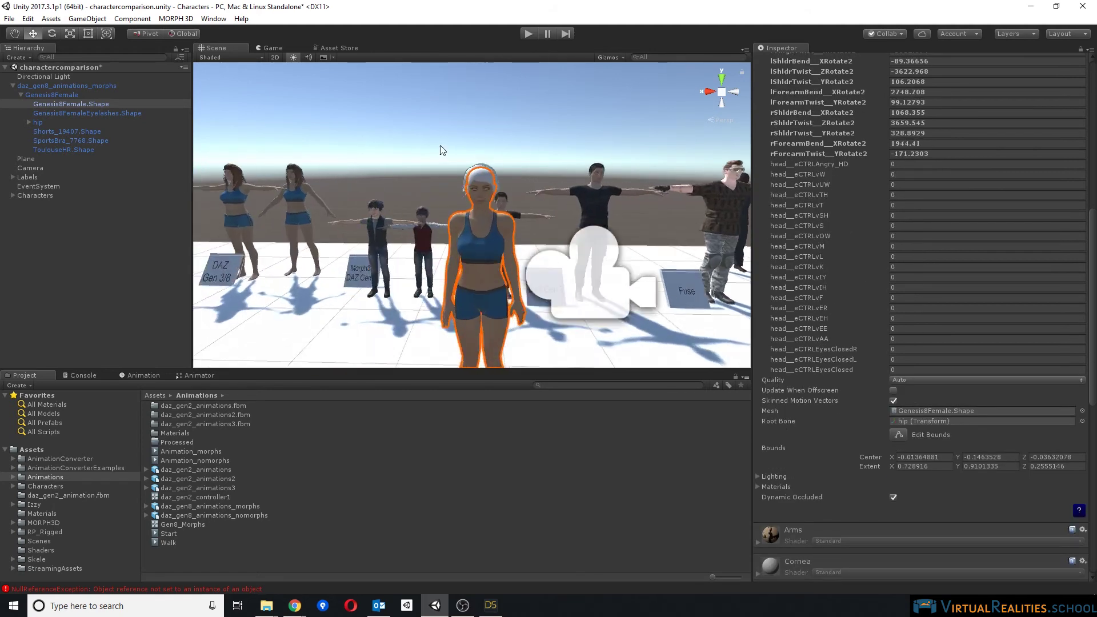
click(914, 369)
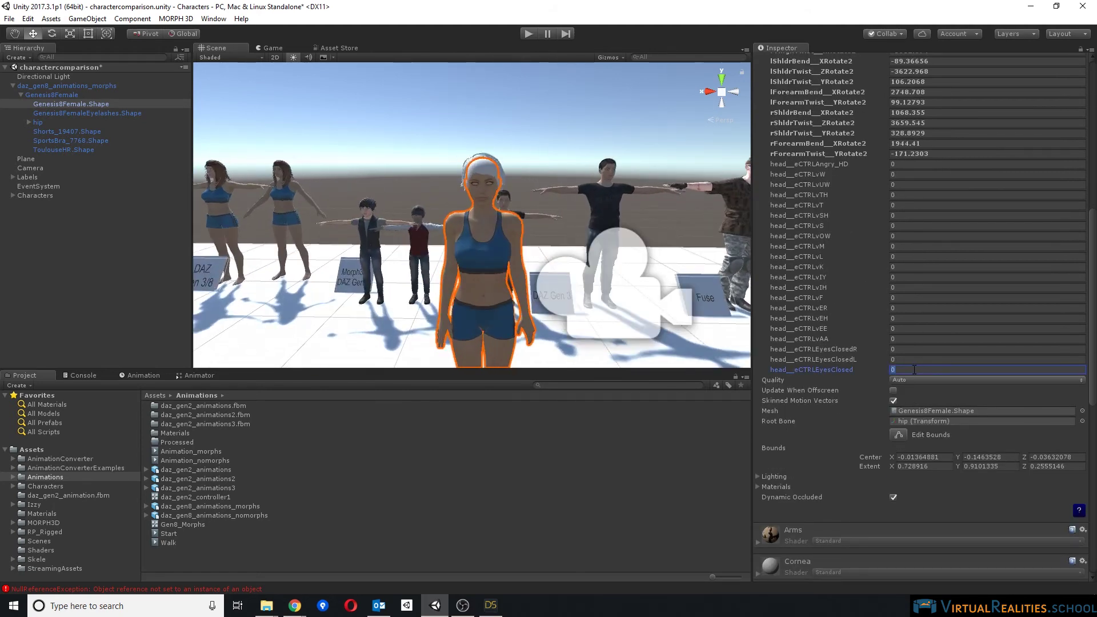
text(100)
scroll(510, 196, up, 3)
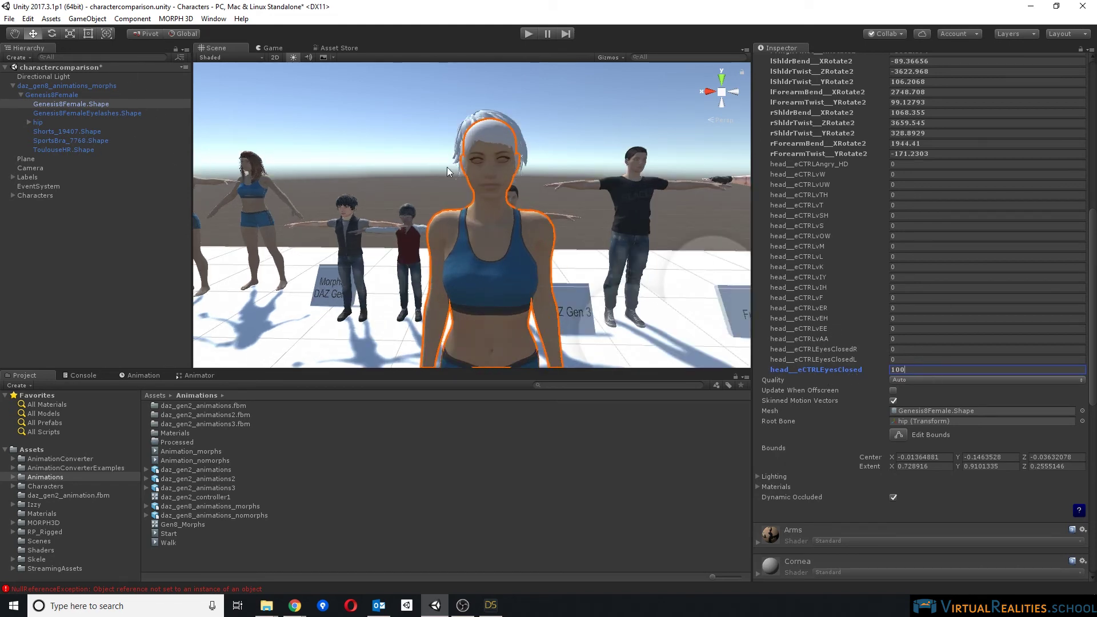
Step: Set head__eCTRLEyesClosed to 100 on Genesis8FemaleEyelashes.Shape, and reselect Genesis8Female.Shape to check the face
click(91, 114)
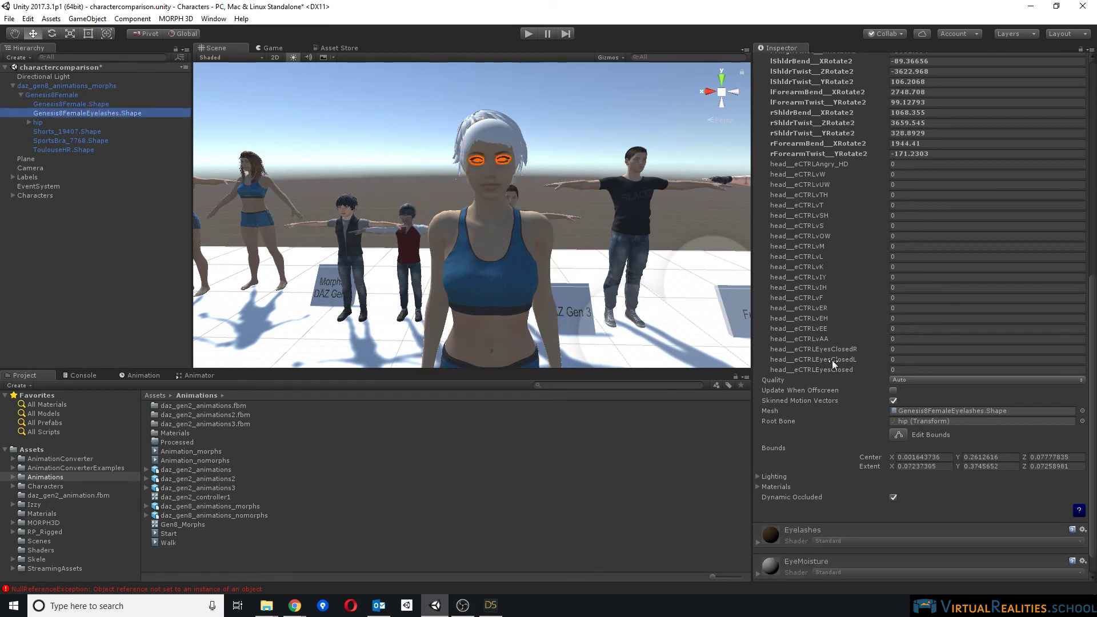
click(908, 370)
text(100)
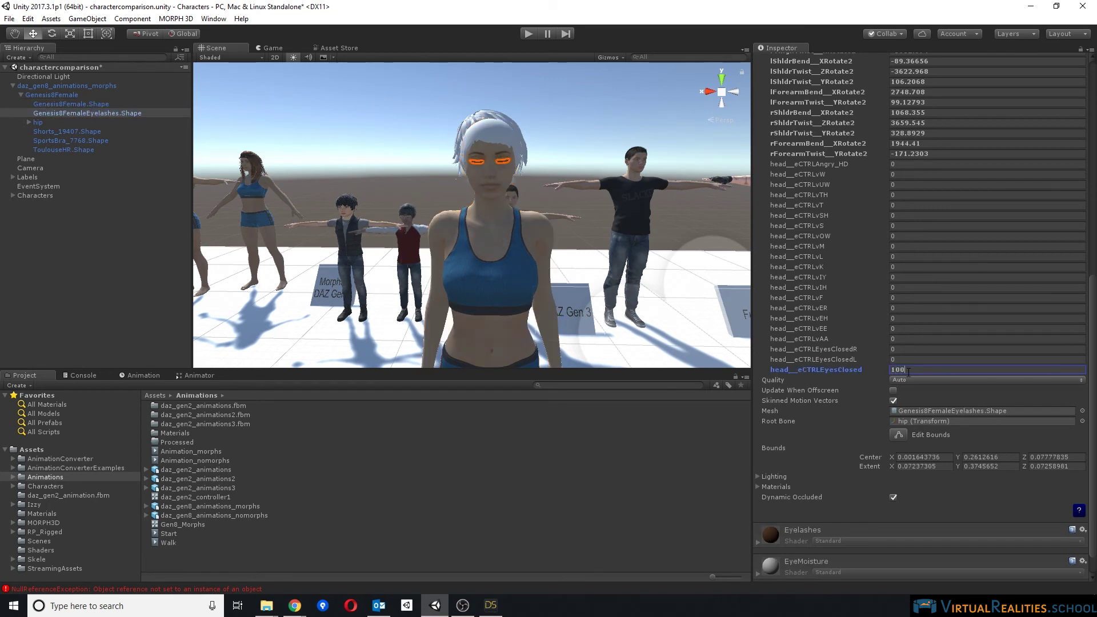
click(77, 104)
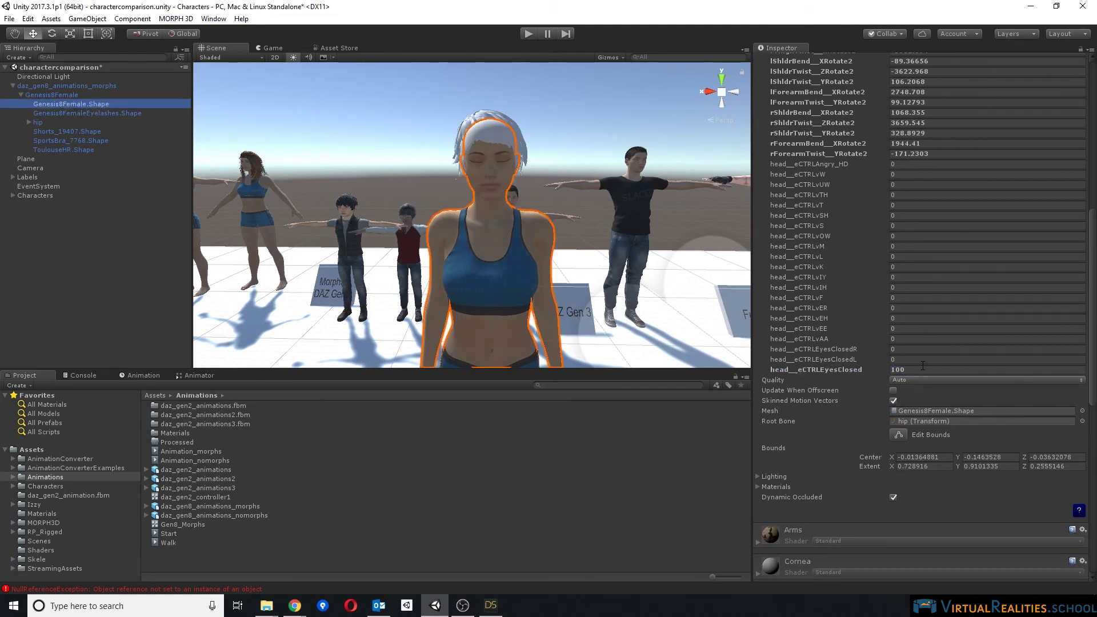
middle_drag(573, 171, 567, 156)
scroll(567, 155, down, 3)
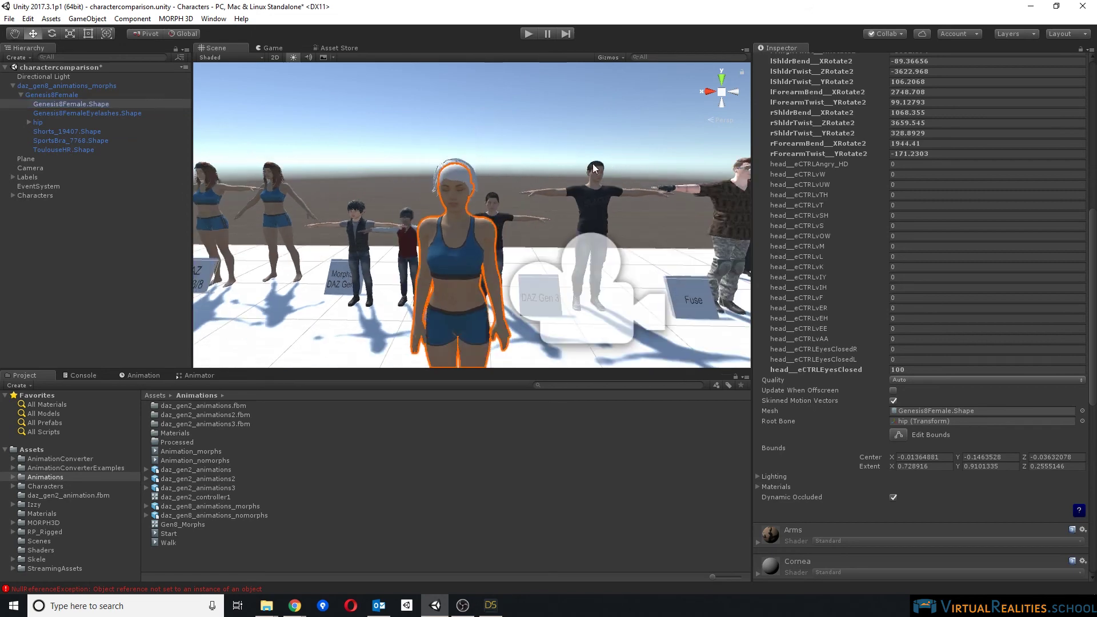
Step: Try the Genesis8Female__Youth Morph blendshape of Genesis8Female.Shape at 100, inspect the whole body, and set the blendshape back to 0
scroll(924, 253, up, 10)
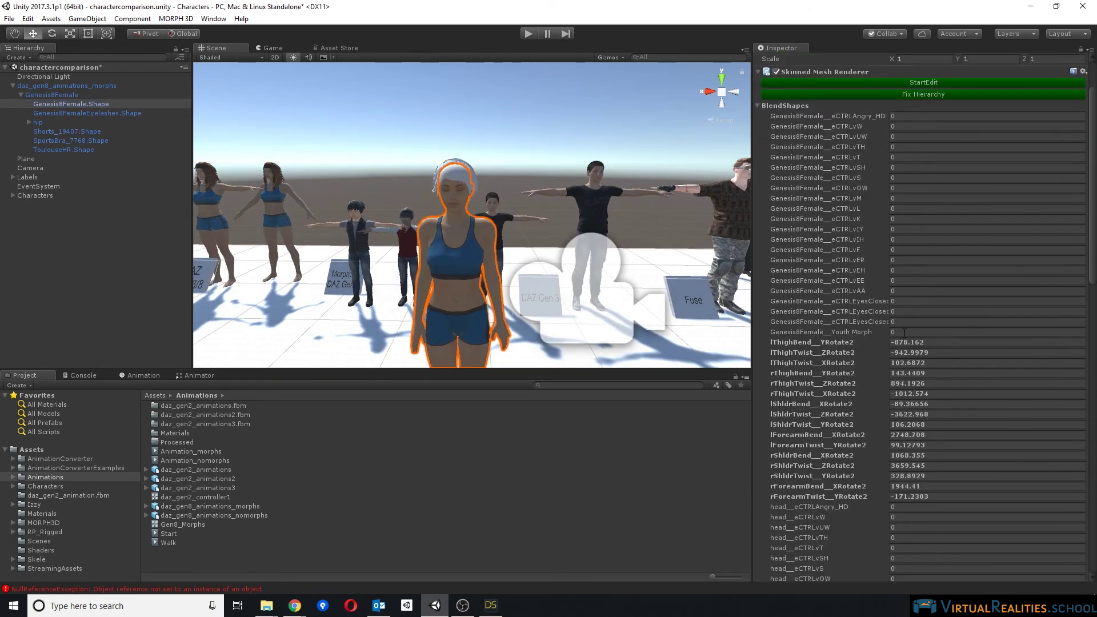
click(903, 333)
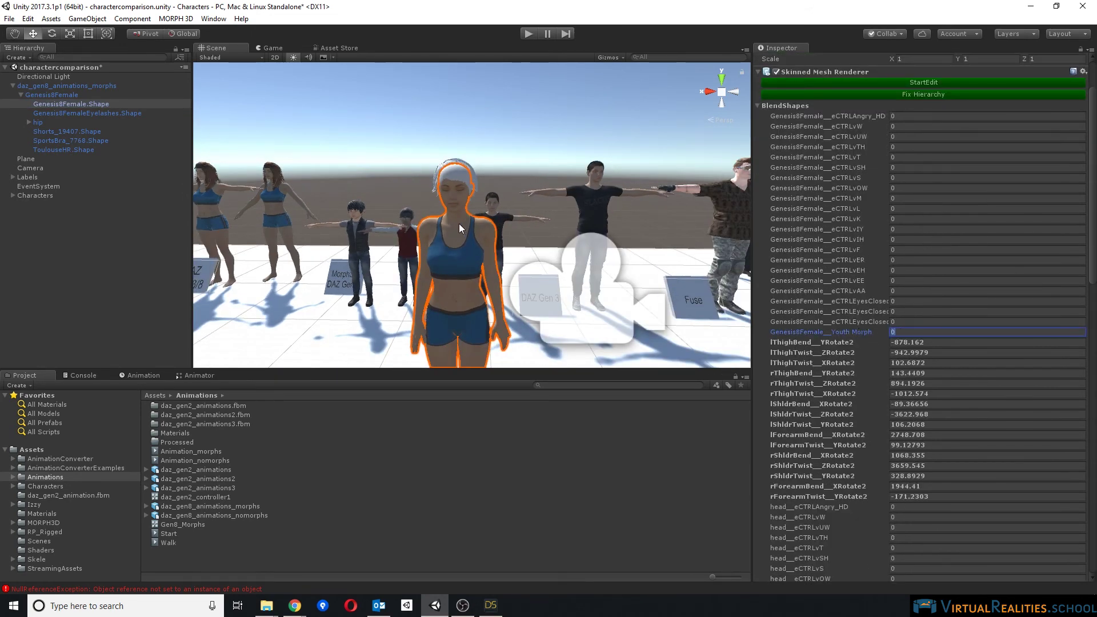
scroll(458, 224, down, 2)
middle_drag(469, 228, 492, 240)
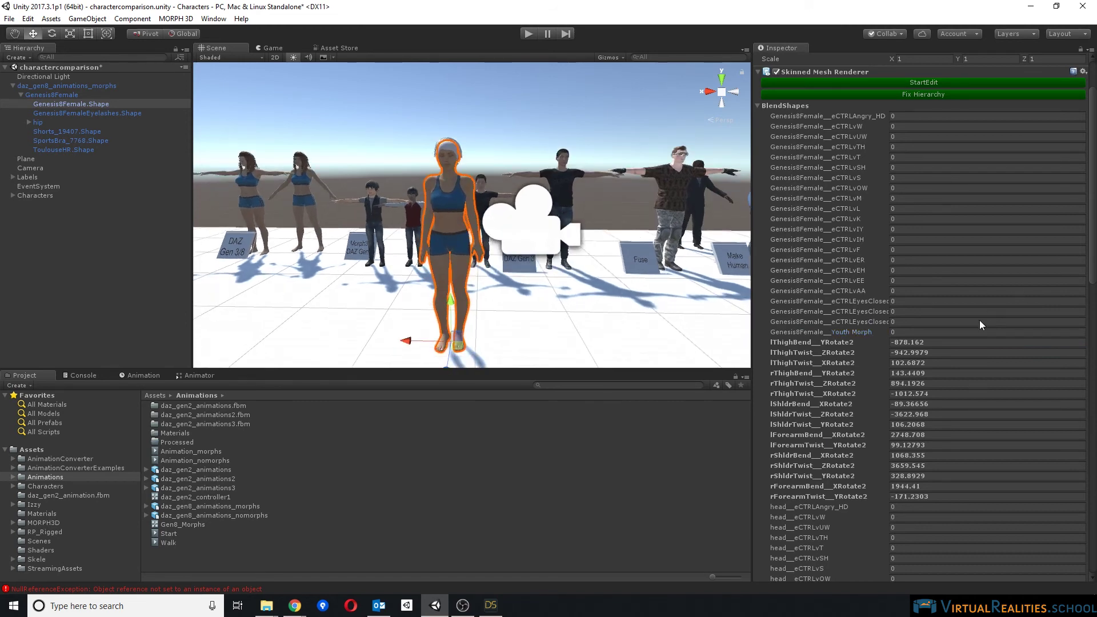
click(912, 332)
text(100)
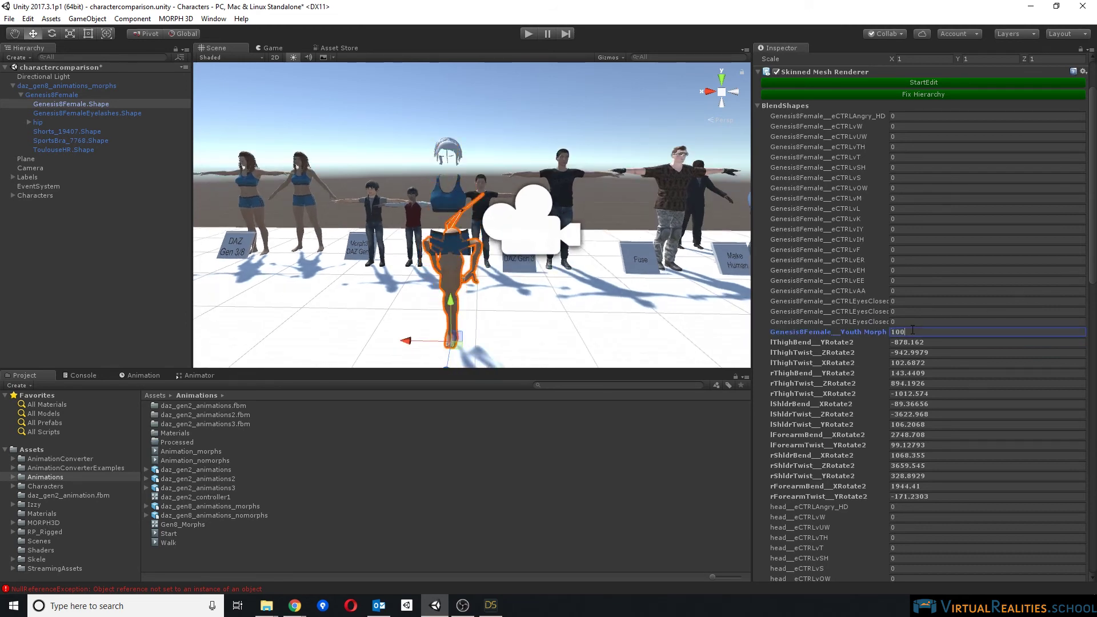
scroll(506, 277, up, 3)
scroll(505, 277, down, 3)
middle_drag(505, 277, 492, 233)
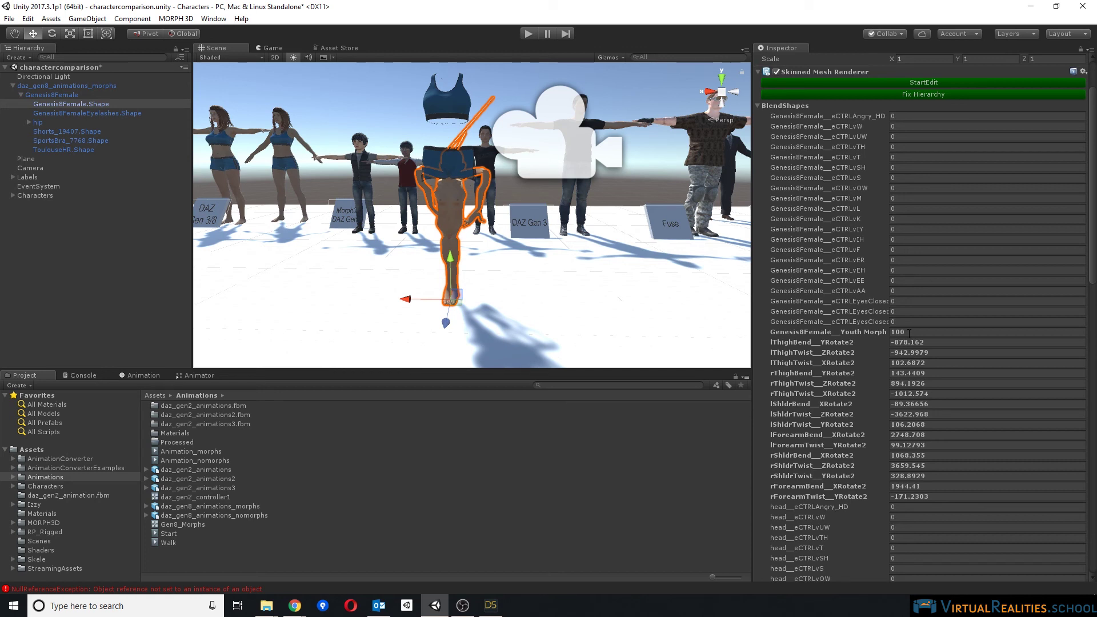
click(909, 333)
text(0)
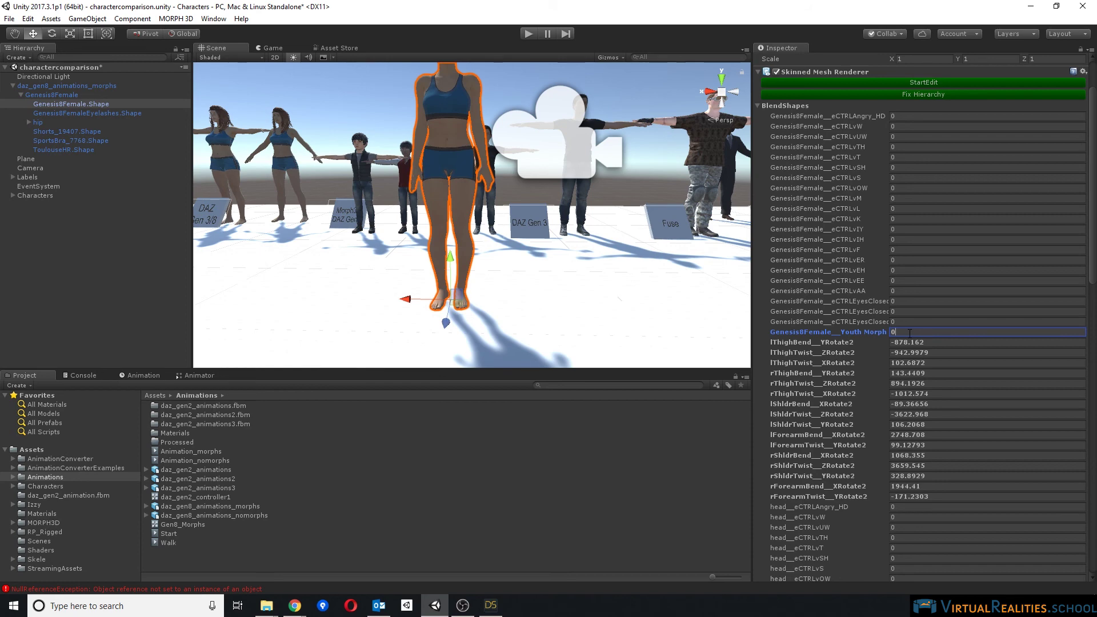
Step: Switch to DAZ Studio and set the Youth Morph parameter of Genesis 8 Female to 100%
click(490, 605)
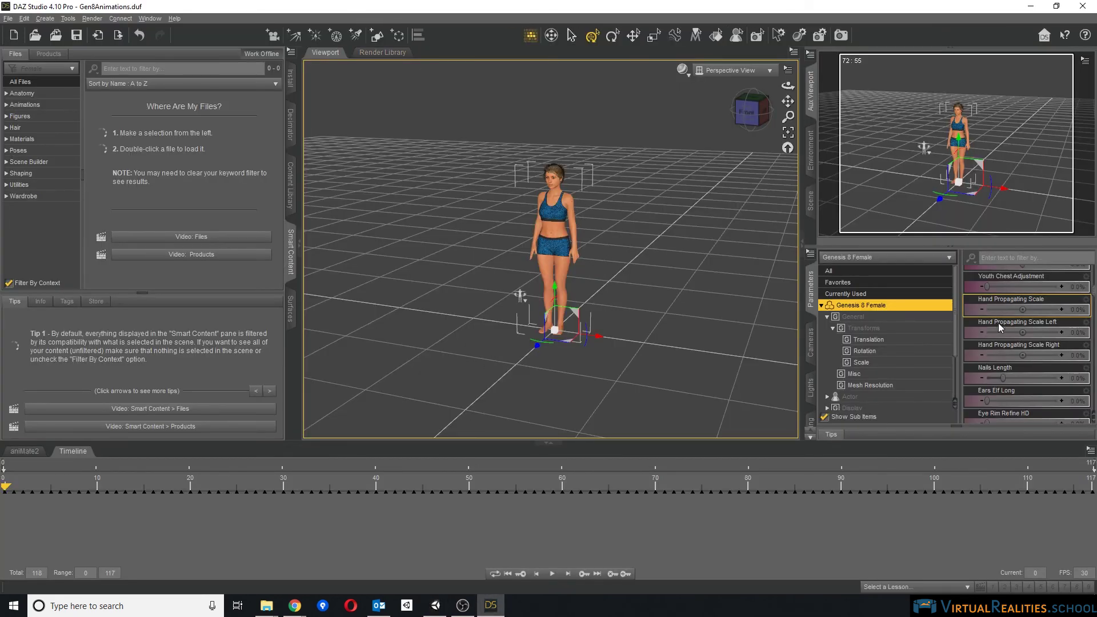
scroll(1006, 339, down, 10)
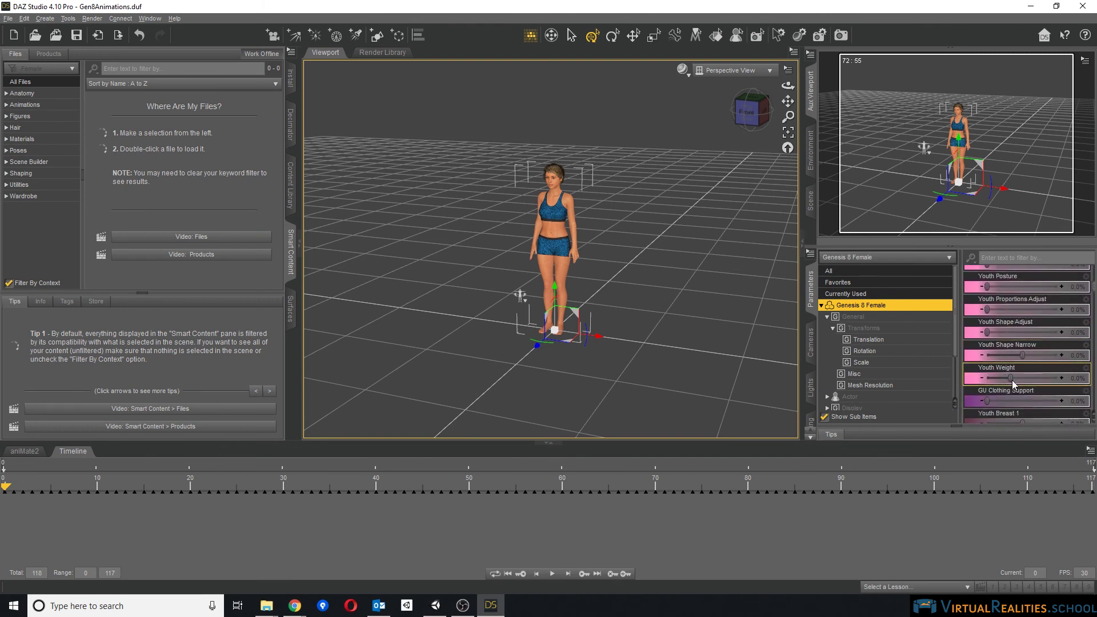
scroll(996, 322, up, 3)
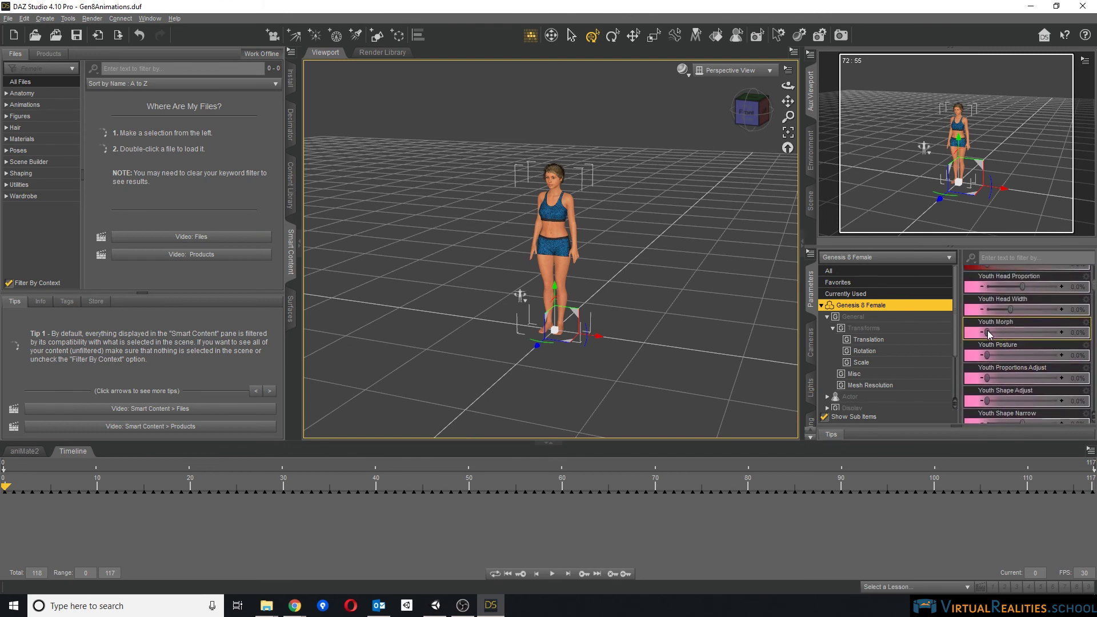
drag(990, 334, 1064, 330)
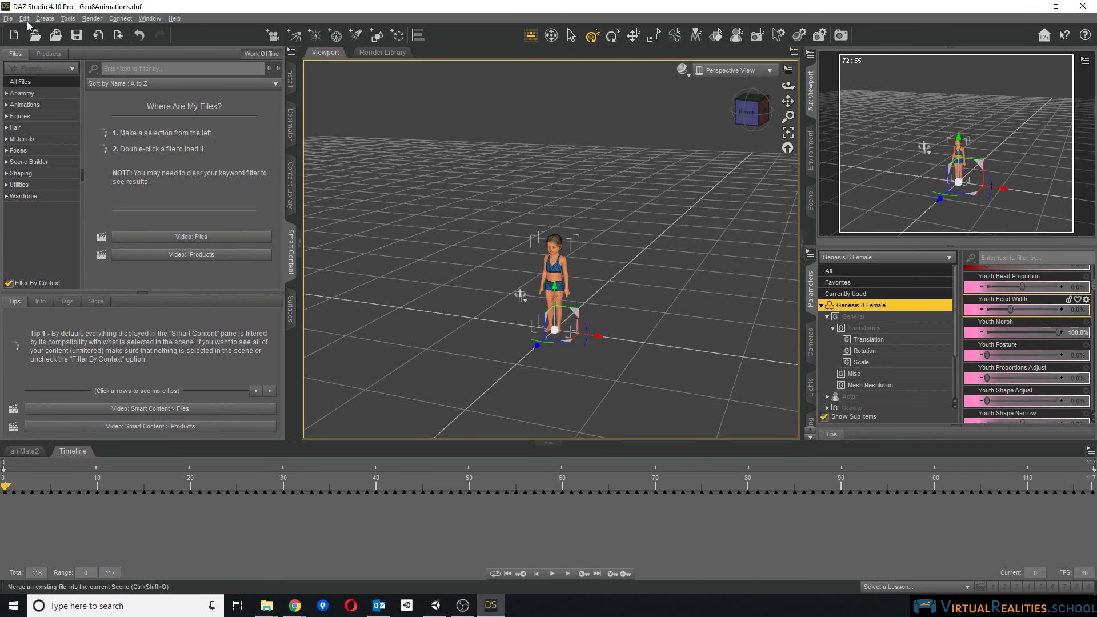
Step: Start an FBX export from DAZ Studio to daz_gen8_animations_nomorphs.fbx in the Animations folder, allowing the existing file to be overwritten
click(9, 18)
click(23, 146)
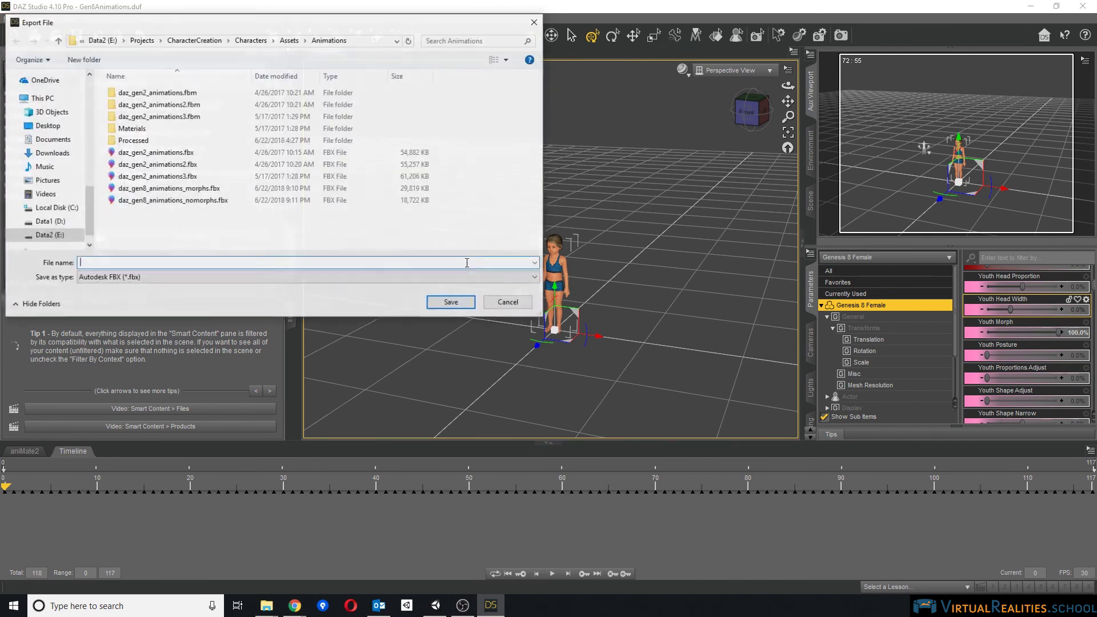
click(200, 200)
click(451, 303)
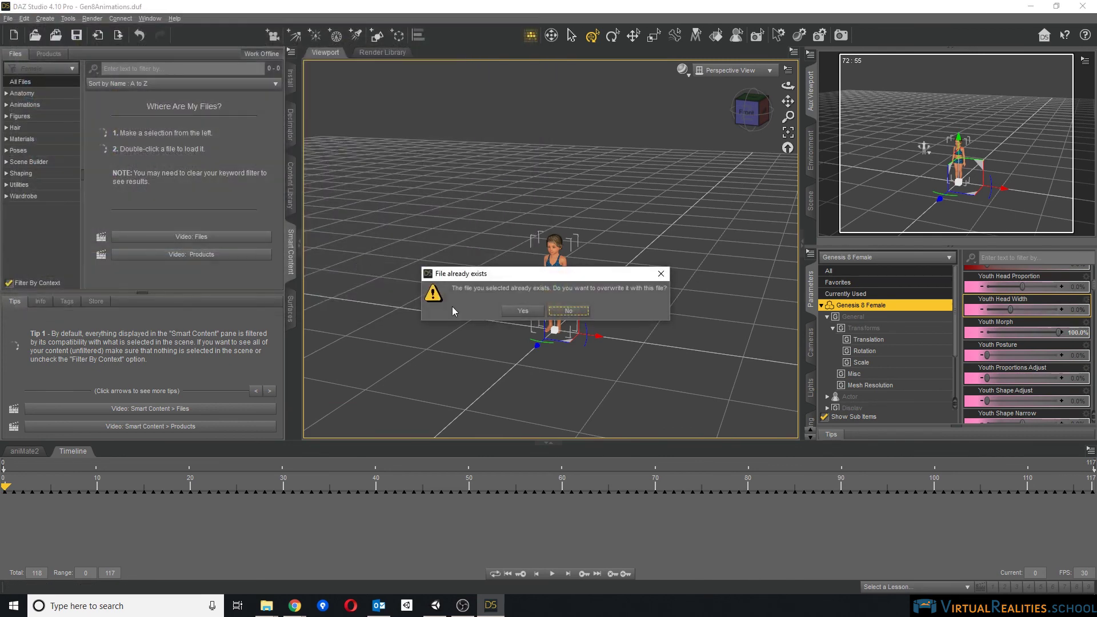
click(522, 311)
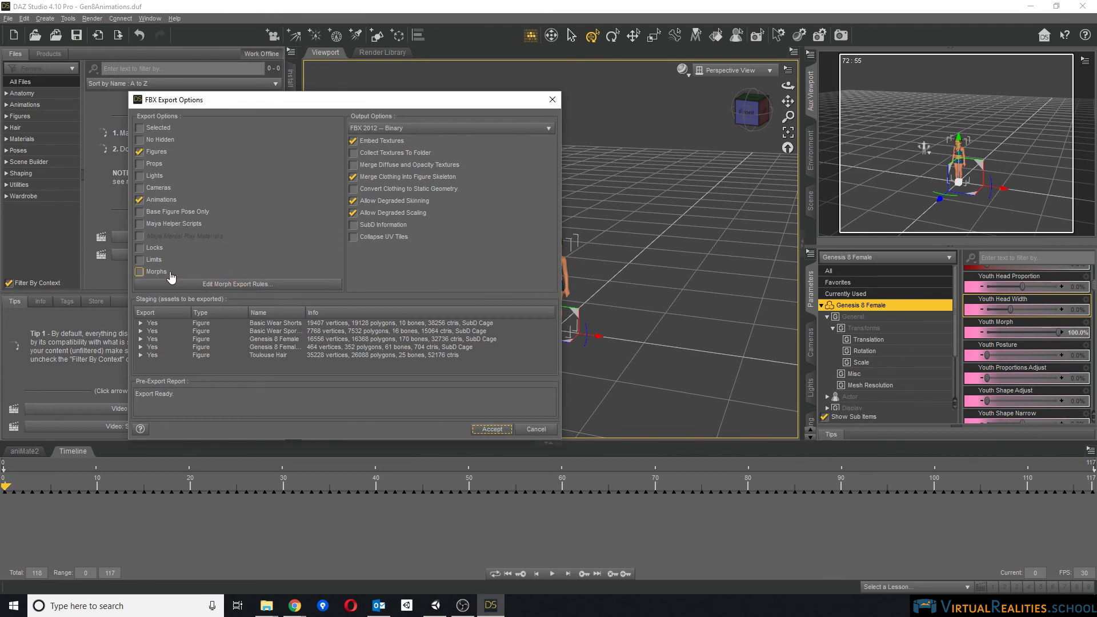
Step: Include Morphs in the FBX export options, review the morph export rules around Youth Morph and 0 Belly Size, and cancel the export
click(145, 273)
click(199, 285)
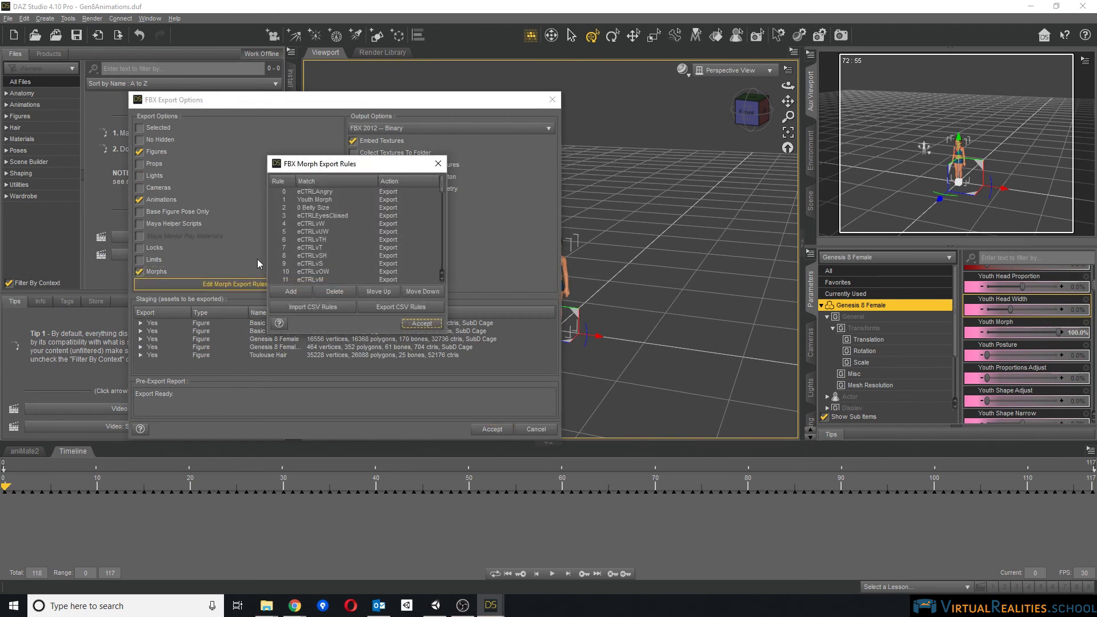
double_click(393, 208)
click(422, 323)
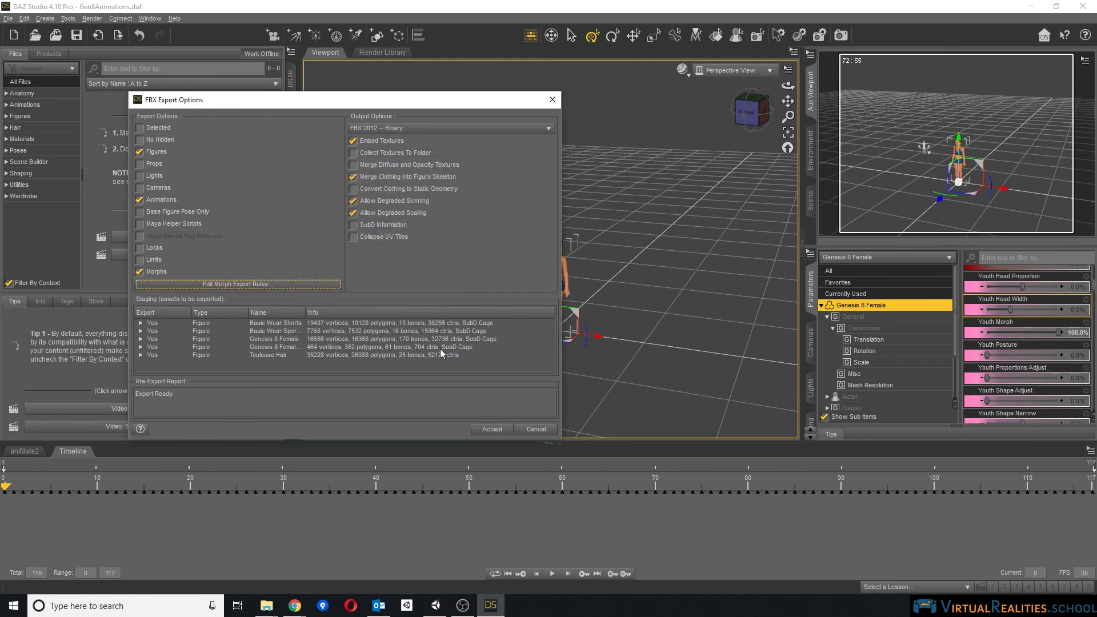
click(536, 429)
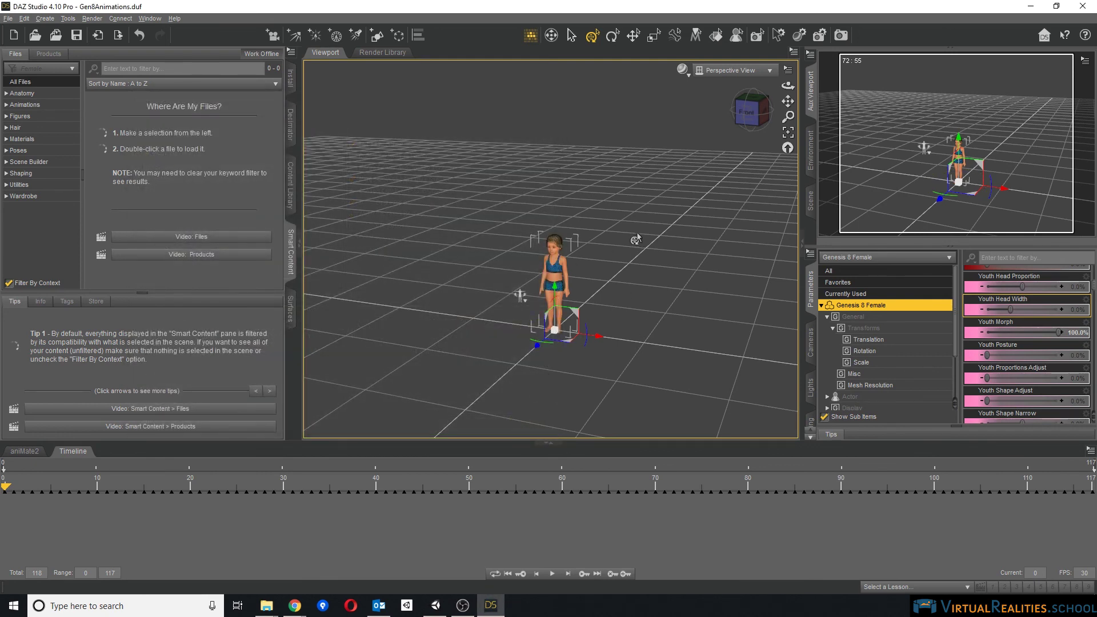
Step: Switch back to Unity and view the placed Genesis 8 model alongside the other characters
click(436, 605)
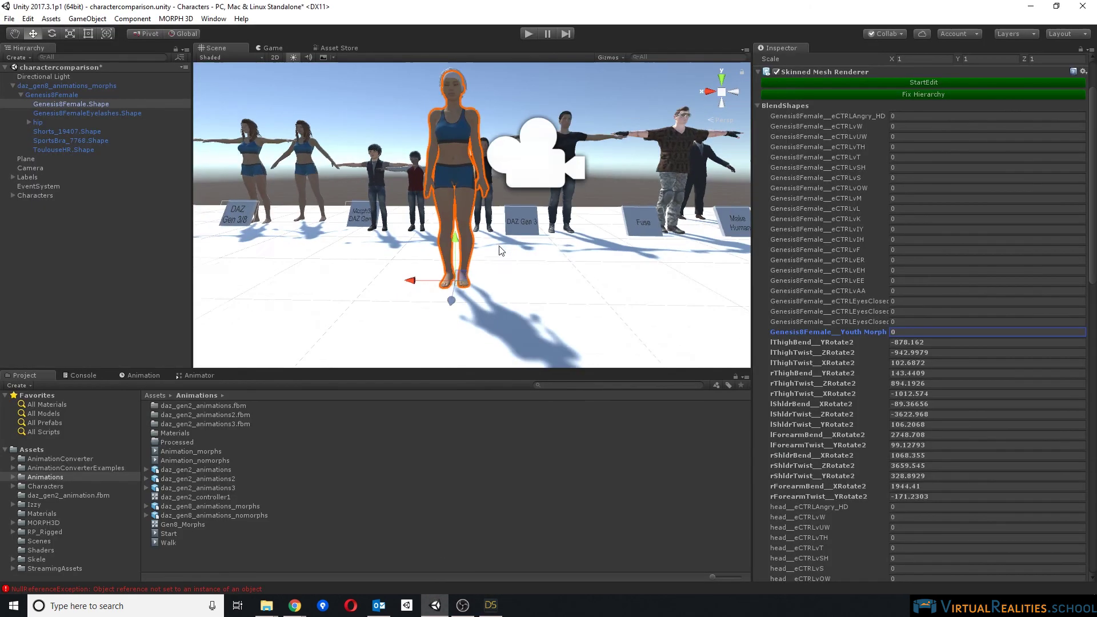
scroll(523, 229, down, 3)
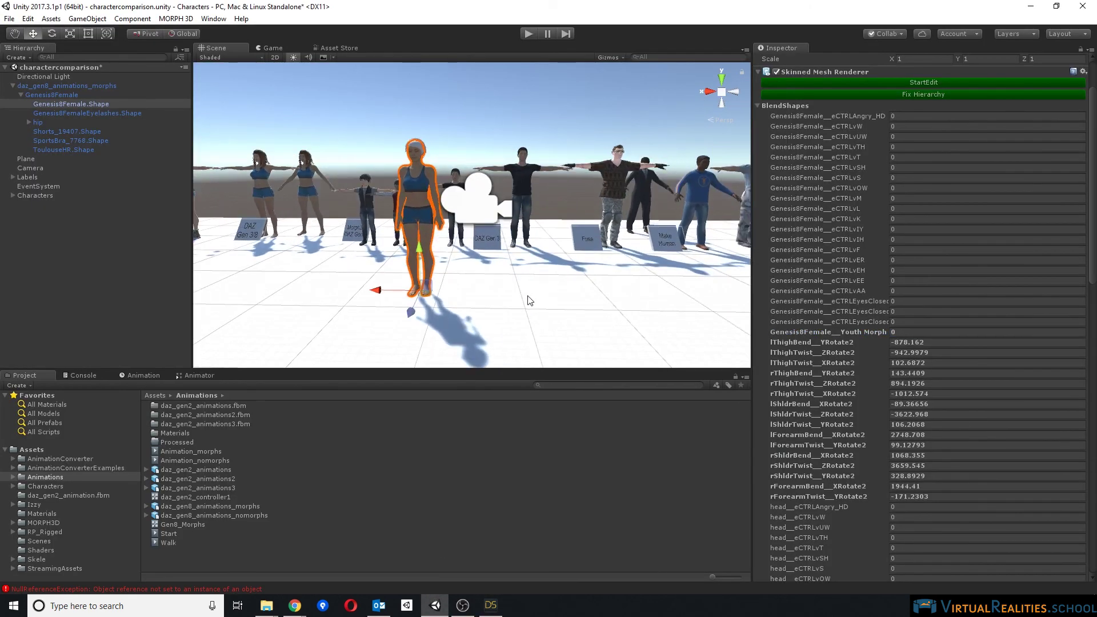